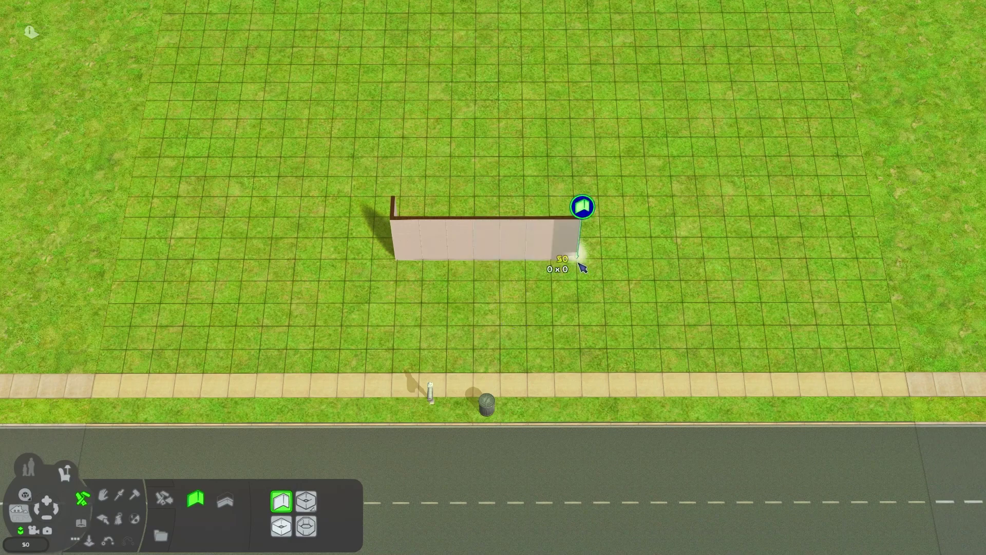
scroll(573, 247, down, 1)
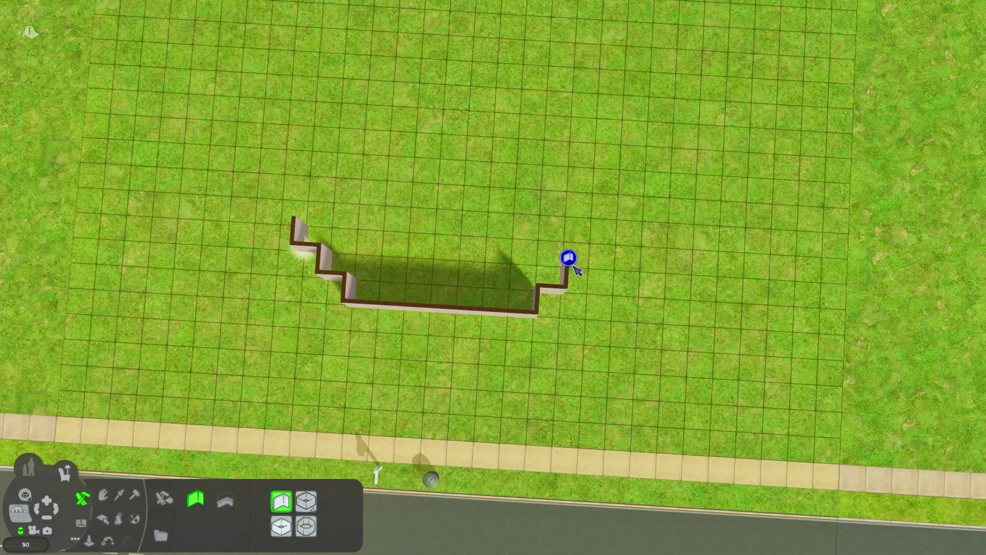
- Extend the stepped walls on the right and top, rotating the view, until the round outline closes
drag(568, 266, 597, 235)
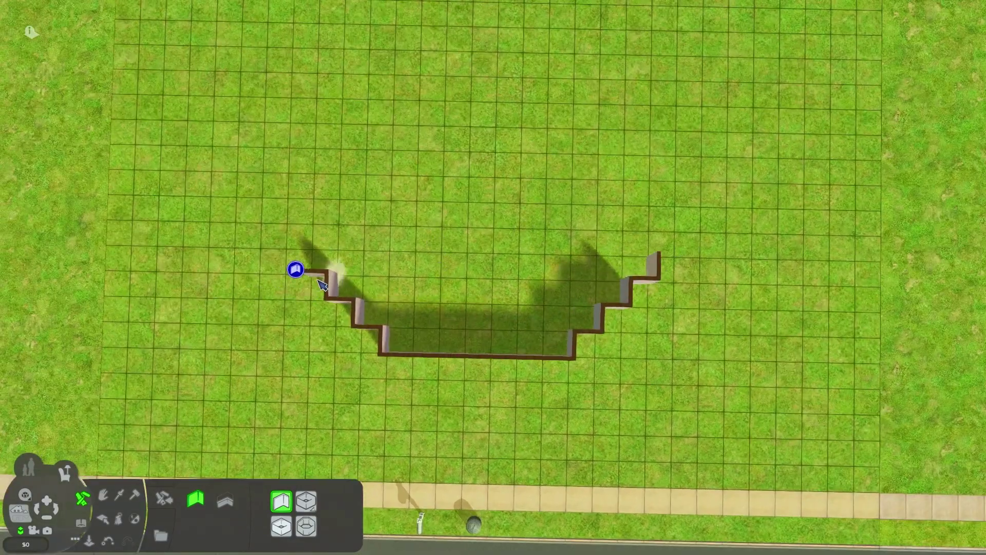
scroll(322, 284, up, 1)
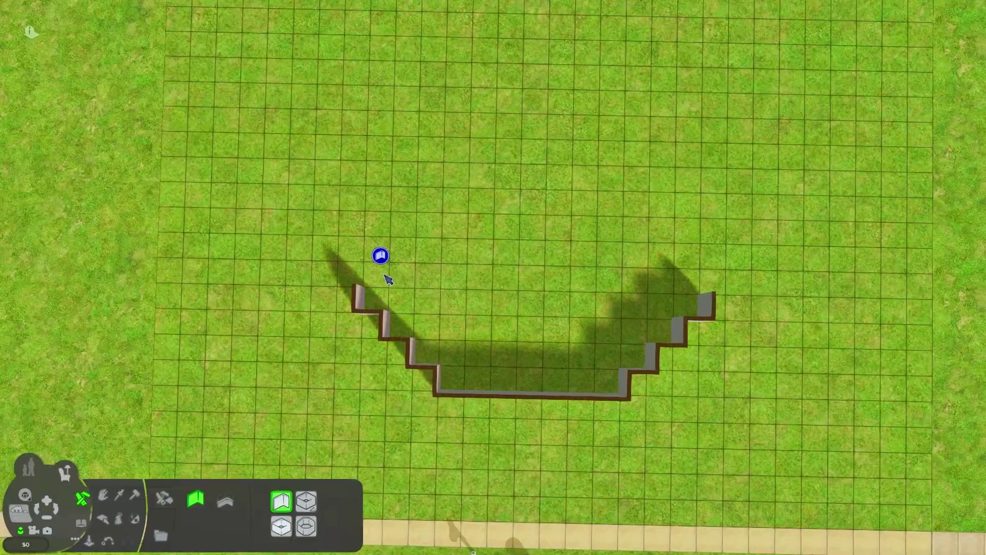
key(period)
drag(424, 189, 540, 195)
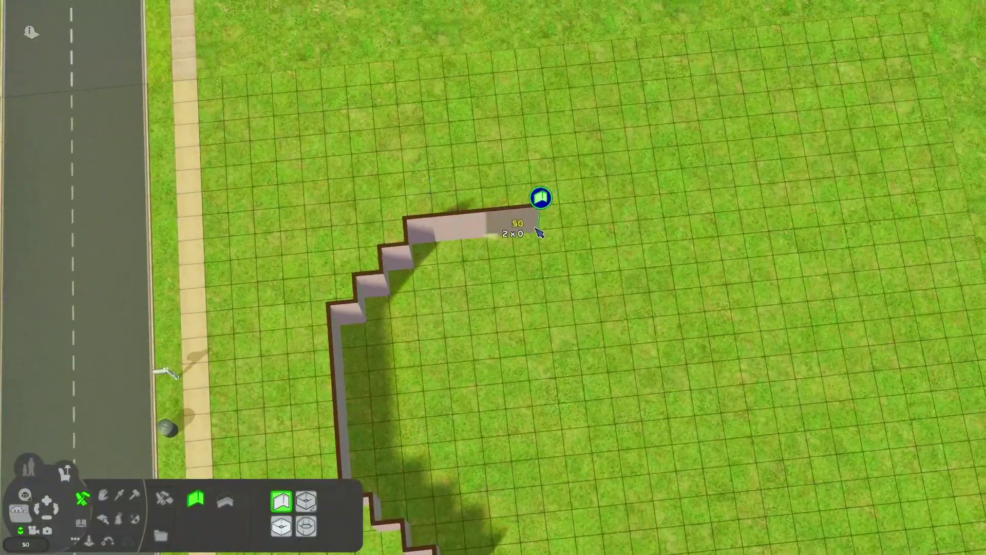
key(period)
key(period)
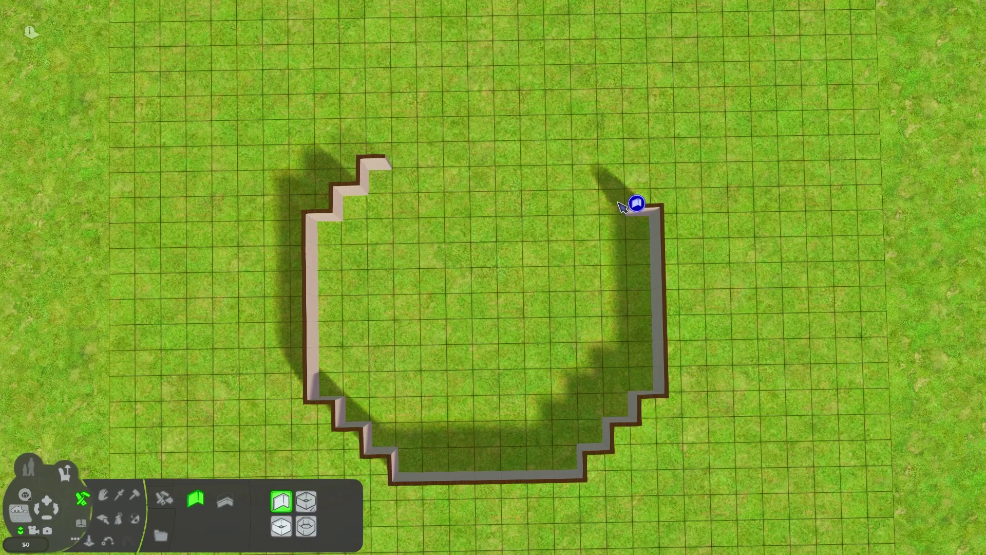
drag(607, 175, 606, 178)
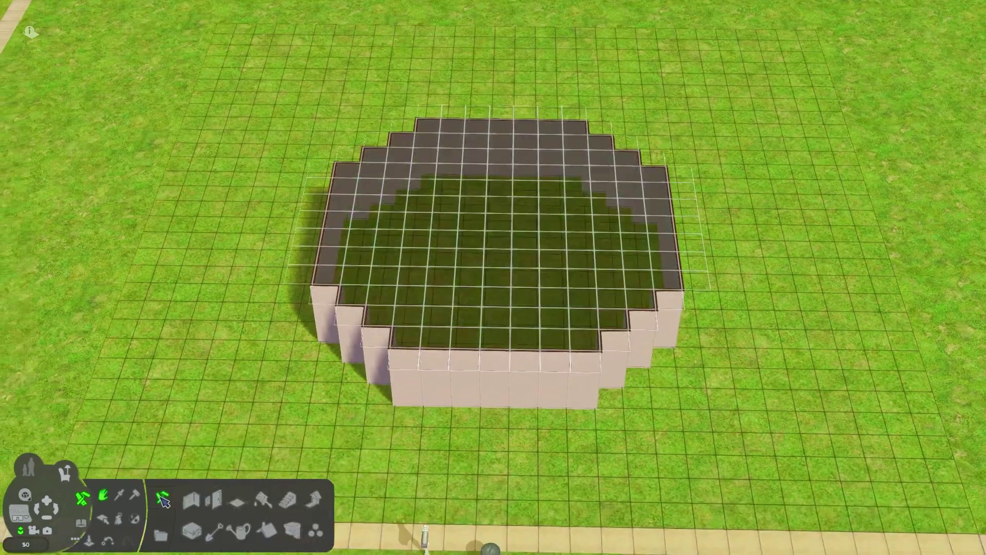
- Cover the whole enclosed top area, edges included, with orange floor tiles
click(194, 493)
click(222, 515)
click(776, 503)
drag(386, 370, 568, 159)
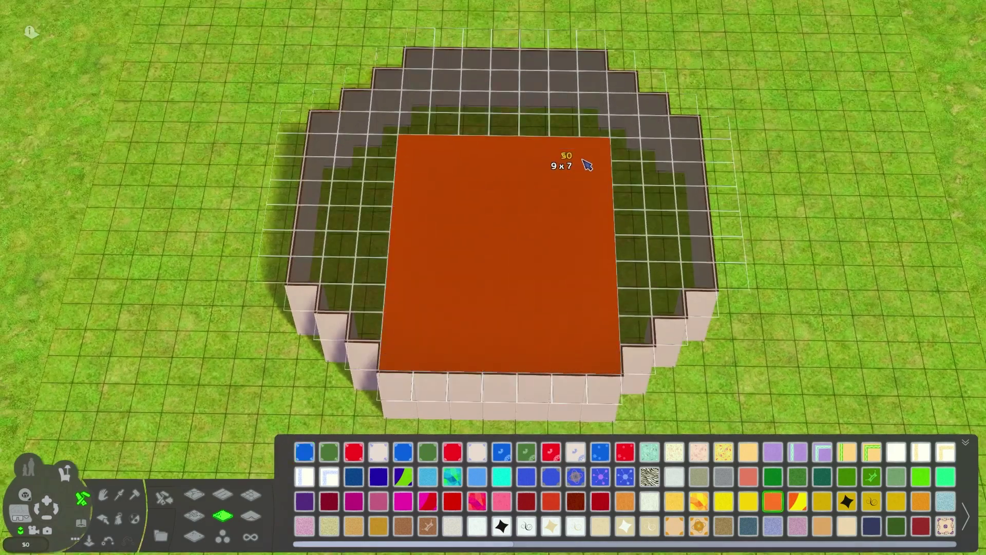
mouse_move(609, 54)
mouse_down()
mouse_move(364, 136)
mouse_move(401, 316)
mouse_up()
mouse_move(679, 324)
mouse_down()
mouse_move(639, 238)
mouse_move(678, 146)
mouse_up()
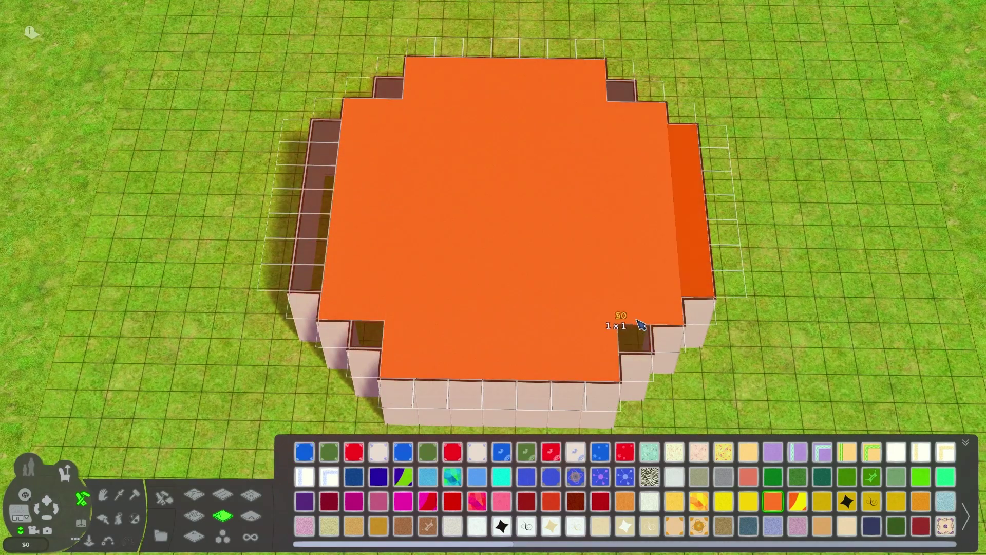
shift+click(383, 332)
- Paint dark cross-shaped eyes and touch up the nose tiles, alternating dark and orange
click(304, 451)
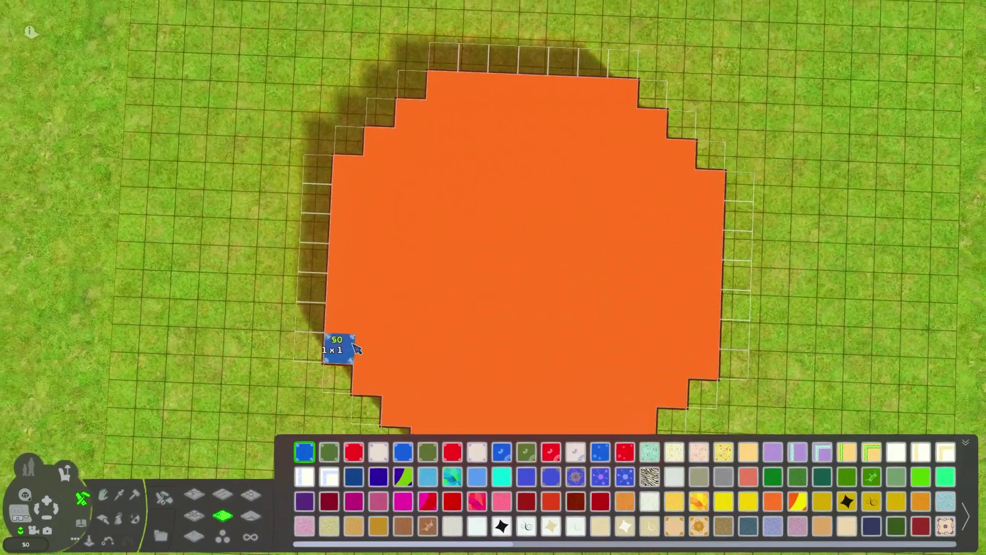
click(967, 515)
scroll(476, 313, up, 1)
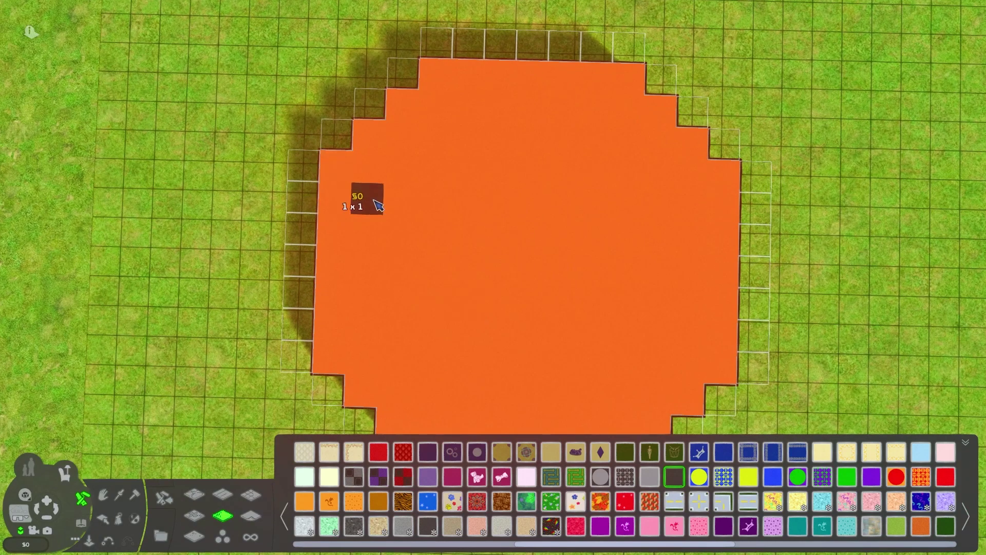
drag(431, 169, 431, 233)
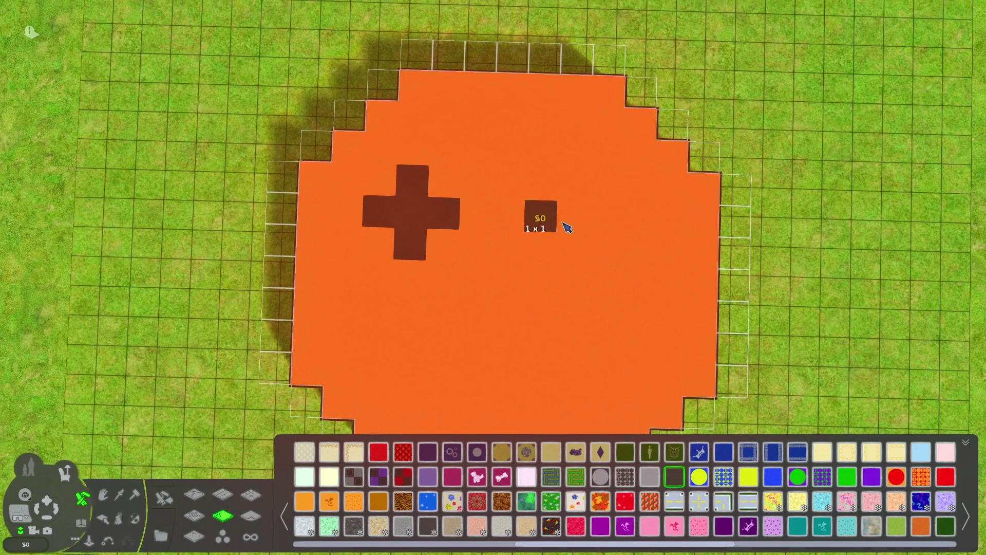
drag(567, 227, 636, 228)
drag(606, 181, 606, 247)
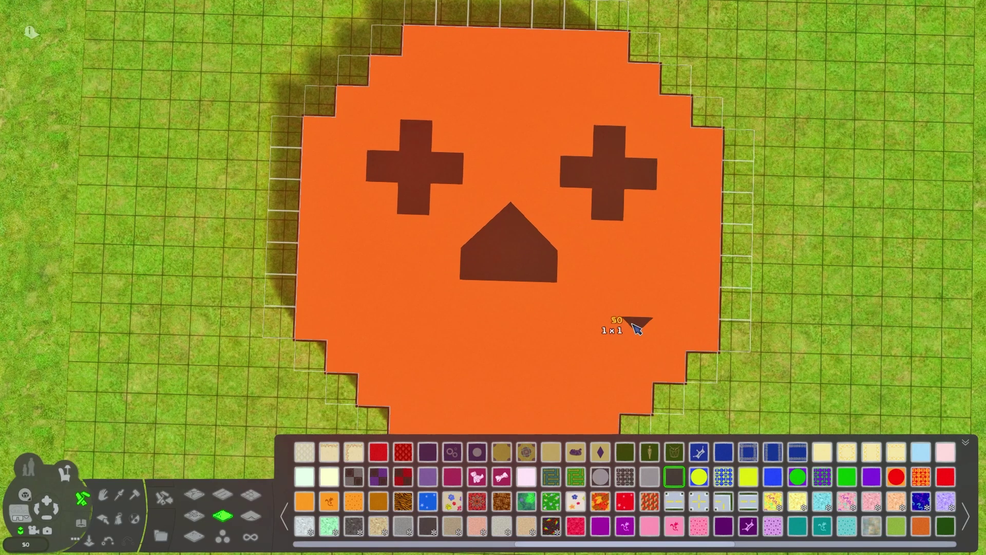
click(476, 276)
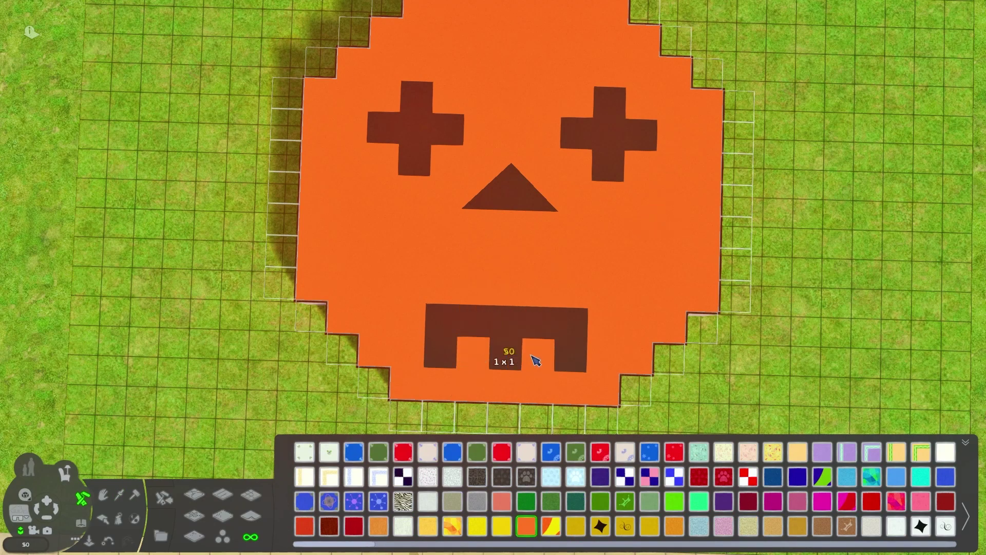
ctrl+click(506, 220)
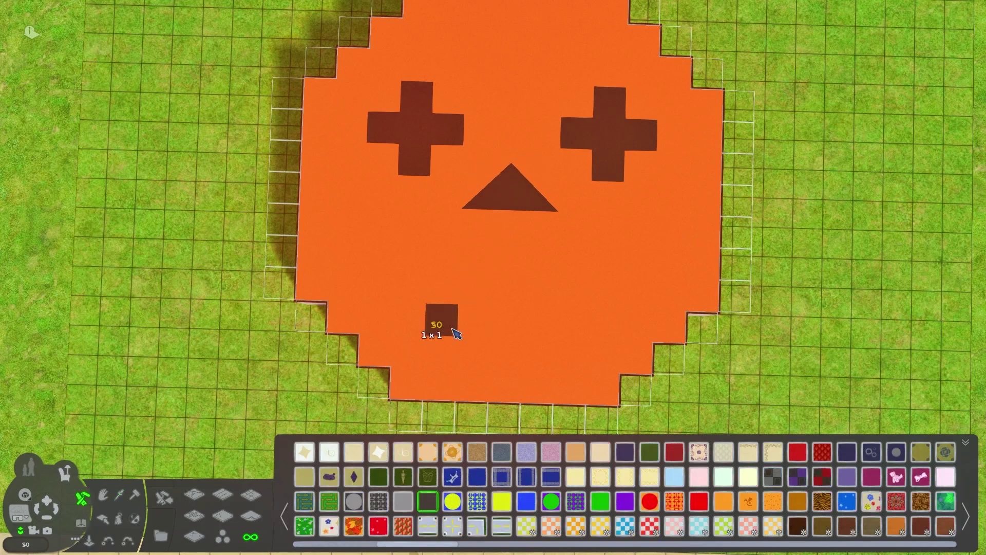
ctrl+click(699, 278)
scroll(700, 277, down, 1)
ctrl+click(509, 181)
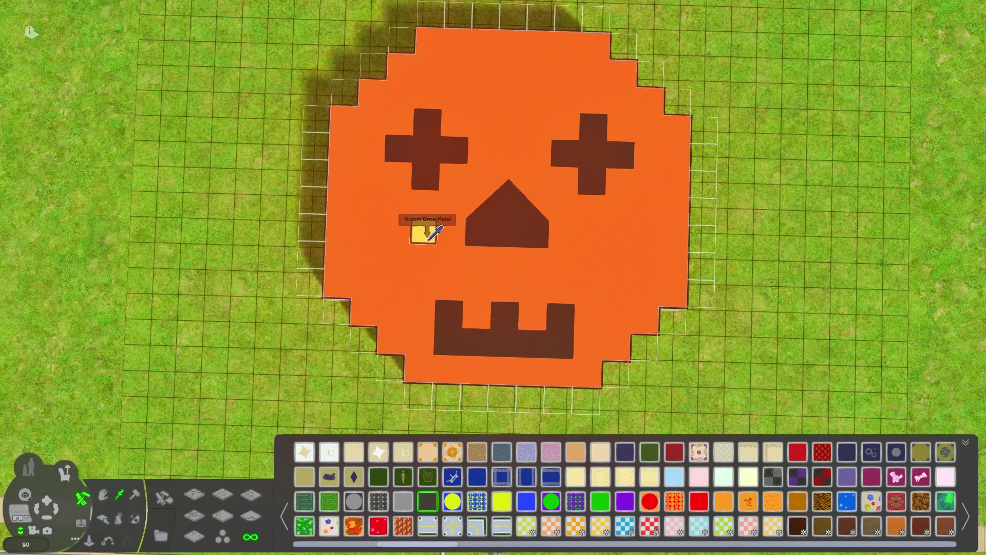
- Recolour the strip under the nose orange and reselect the dark tile
ctrl+click(431, 231)
ctrl+click(444, 176)
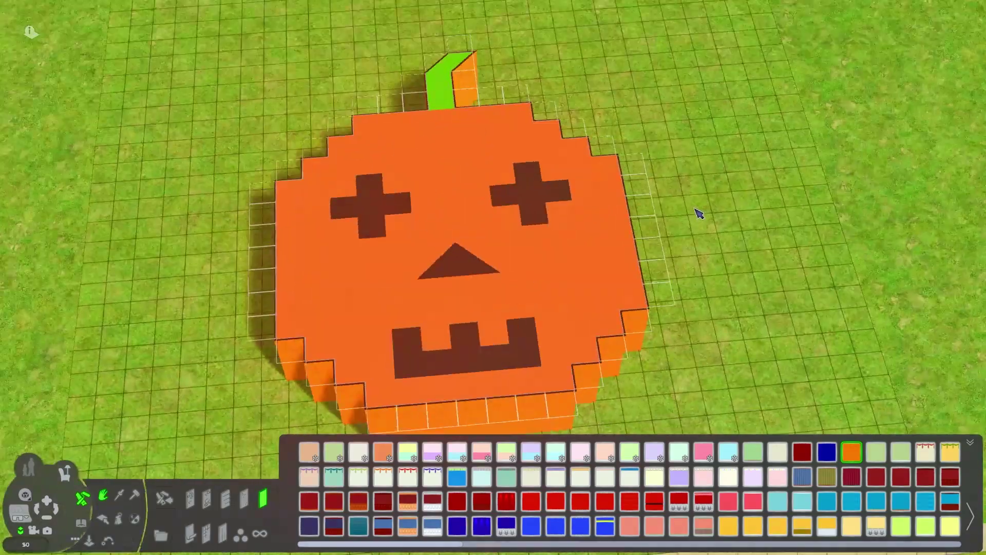
- Place a red front door, fill the interior floor, and paint the whole room's walls orange-brown
click(75, 537)
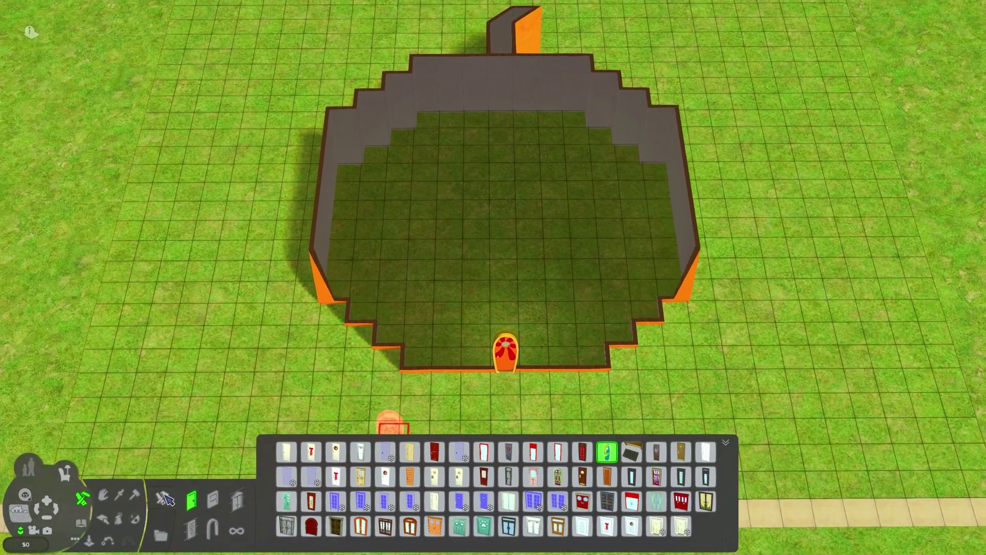
click(236, 501)
shift+click(507, 272)
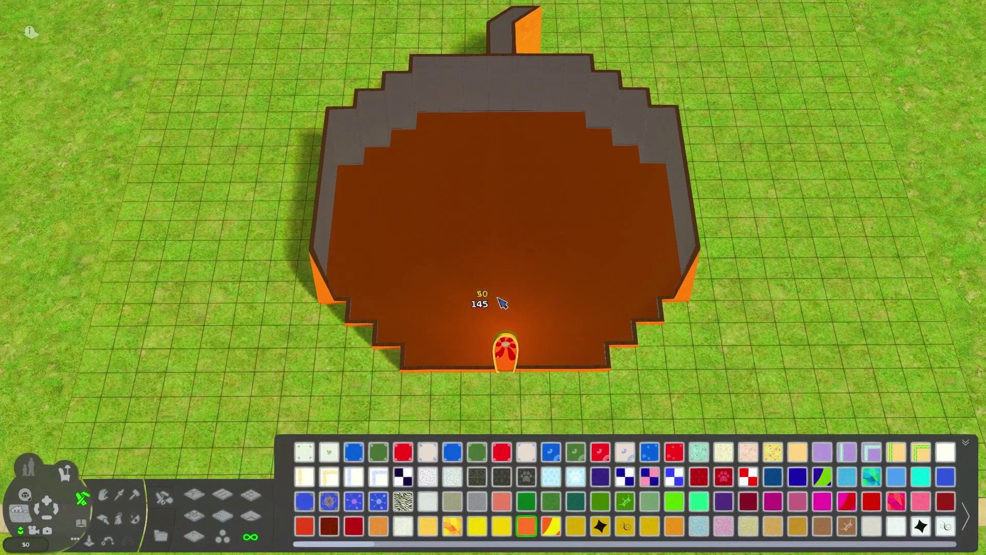
click(347, 144)
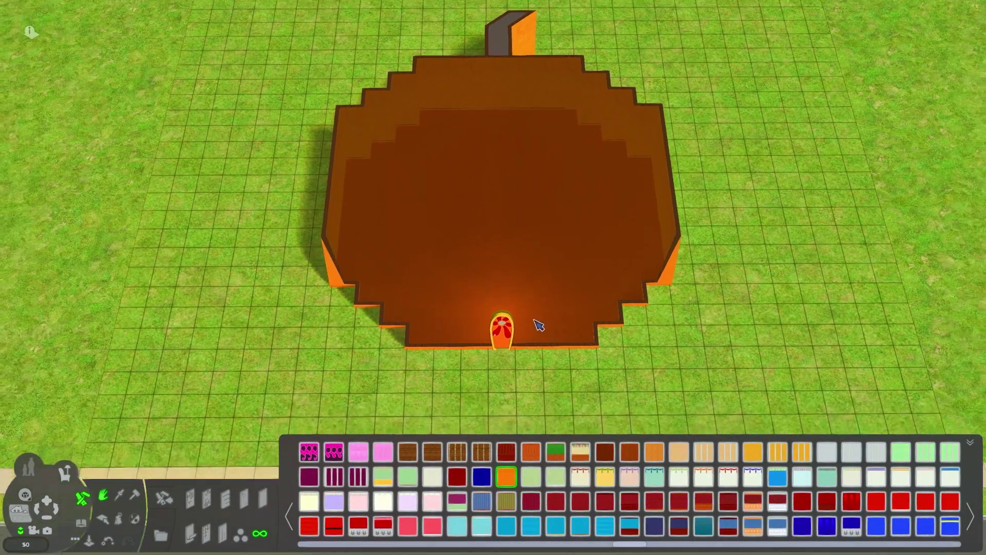
key(period)
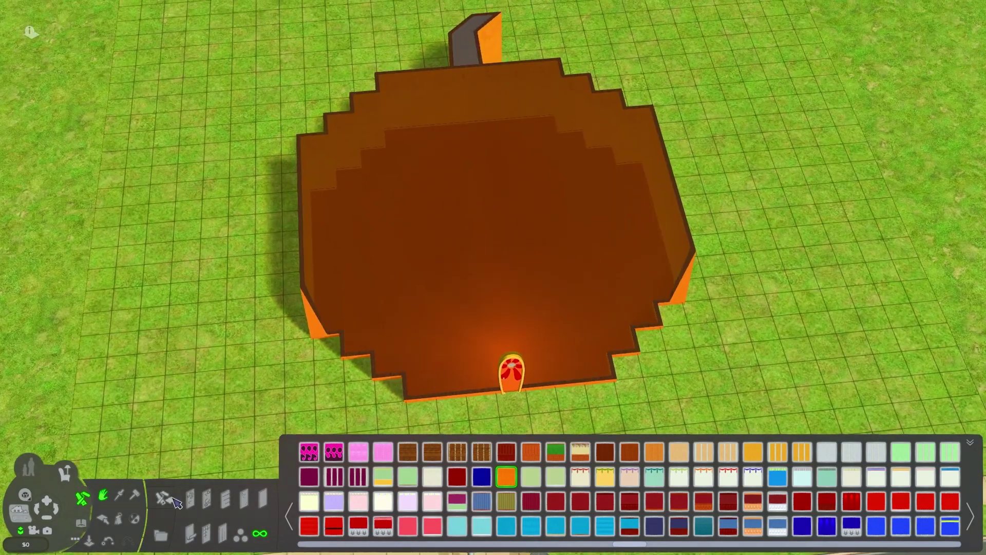
- Place round porthole windows along the walls, rotating to reach the far side
click(213, 499)
key(period)
scroll(473, 331, up, 3)
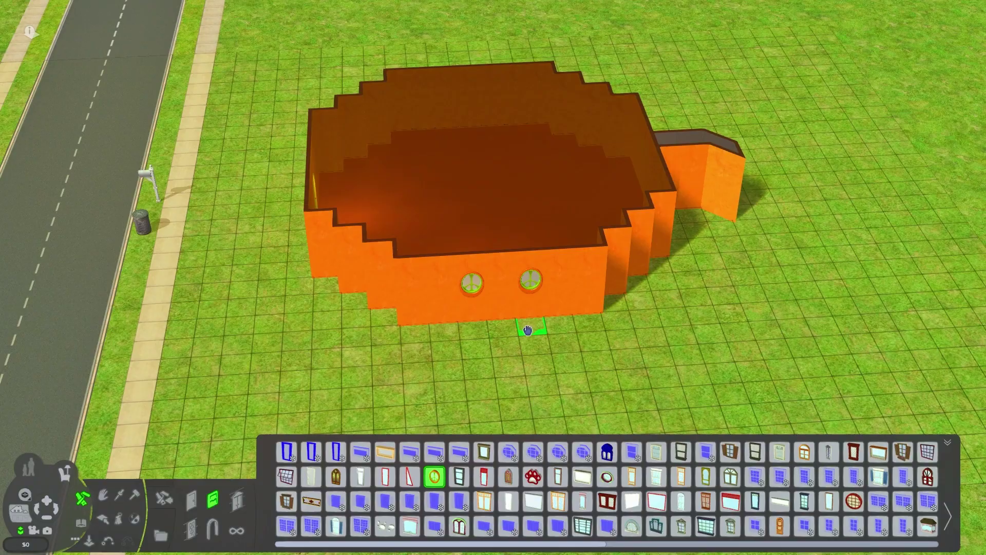
key(period)
key(period)
key(period)
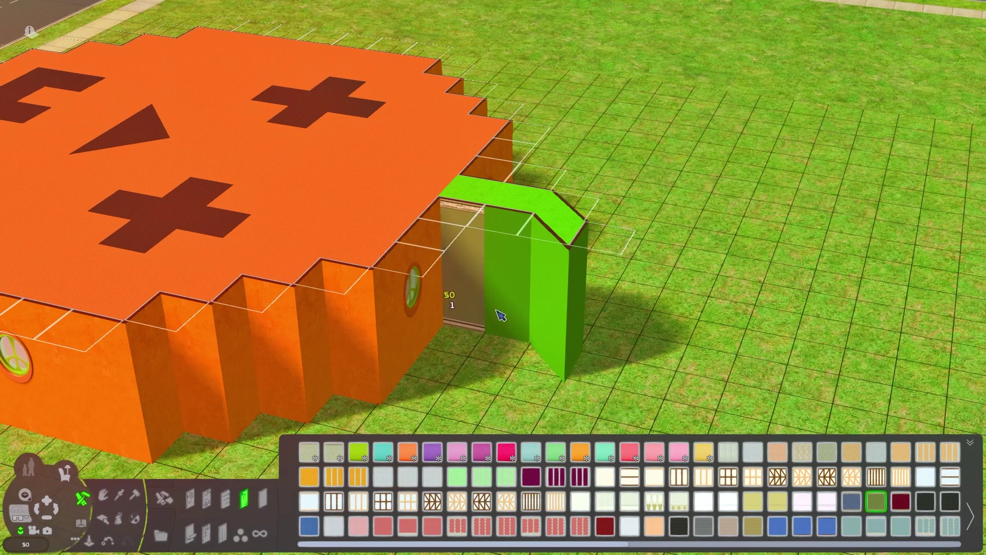
click(224, 532)
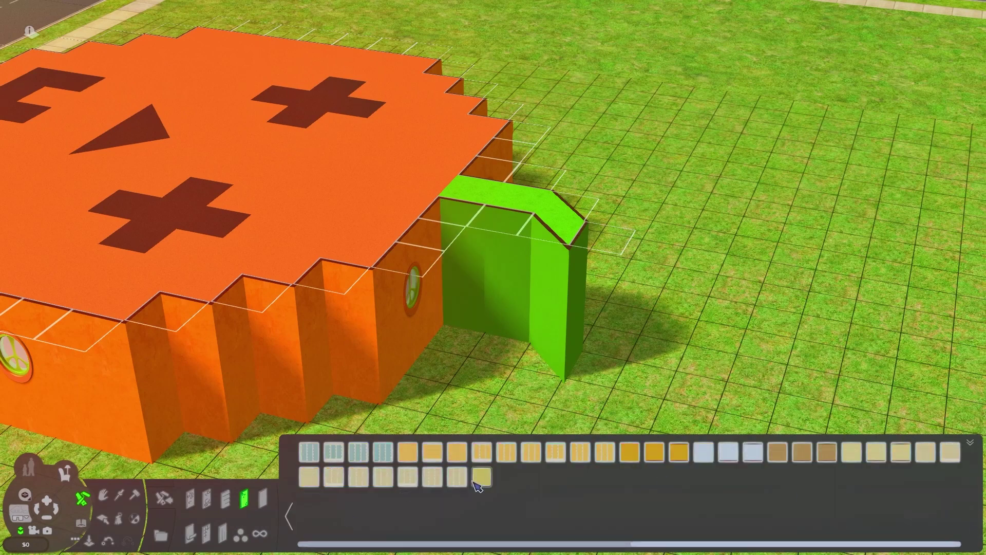
scroll(351, 465, down, 1)
scroll(351, 464, down, 1)
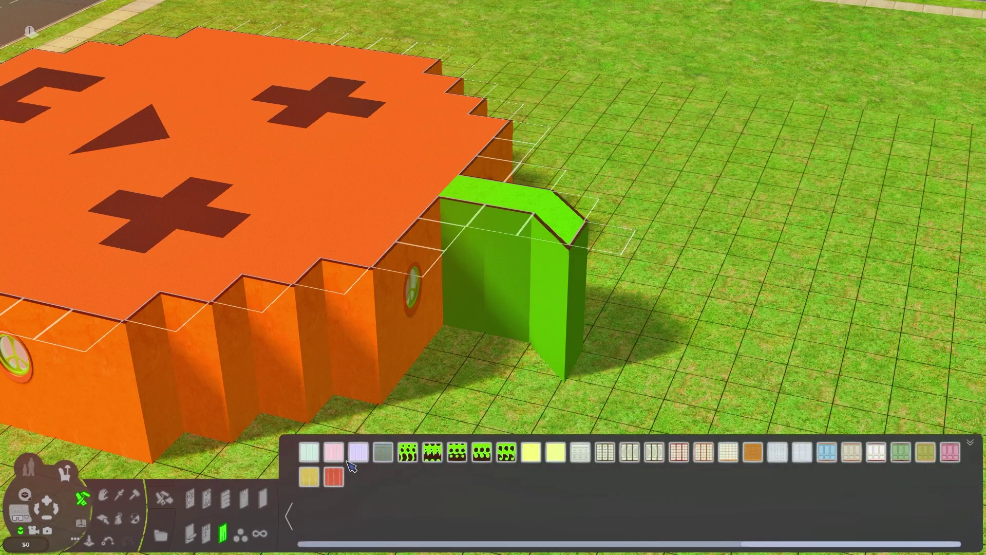
- Pick the green striped wall paint and preview it on the stem
click(232, 501)
click(973, 520)
click(629, 526)
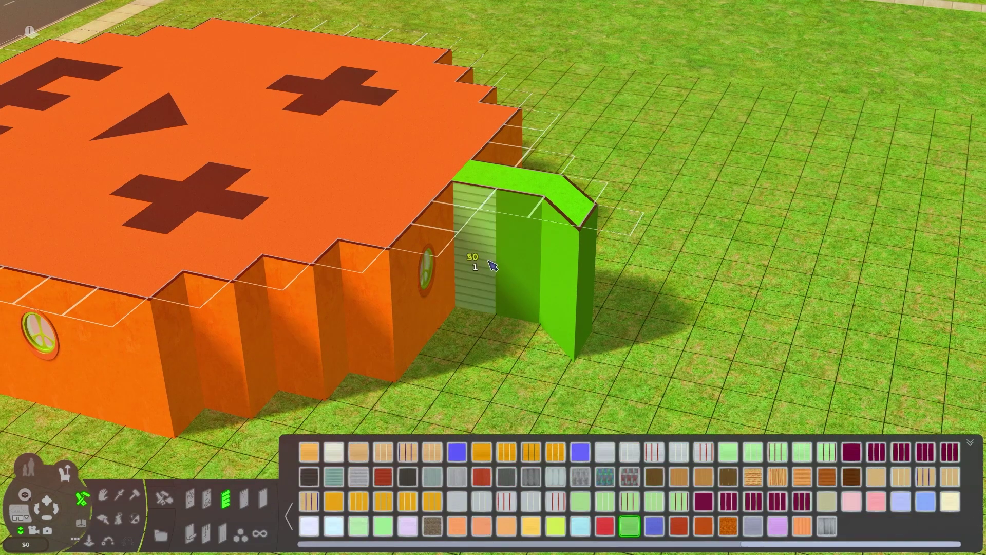
click(262, 500)
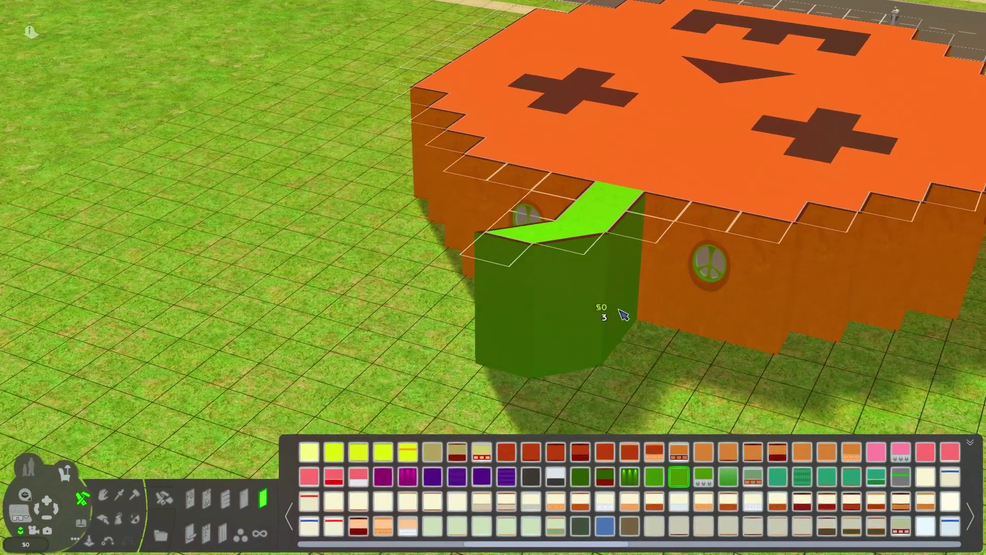
- Draw a long central room, a small top-left room, and walls joining the outer and lower walls
click(162, 530)
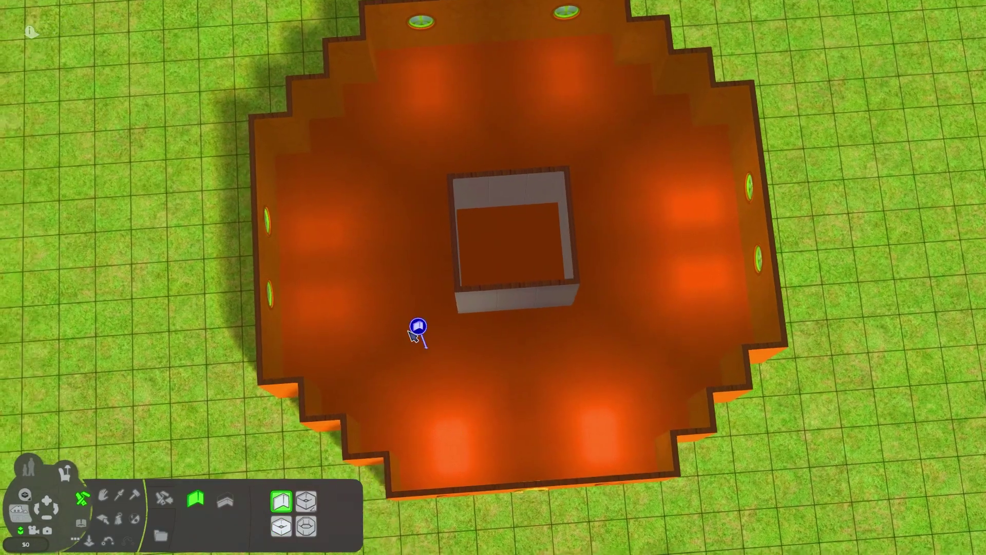
drag(577, 308, 265, 308)
drag(447, 167, 258, 189)
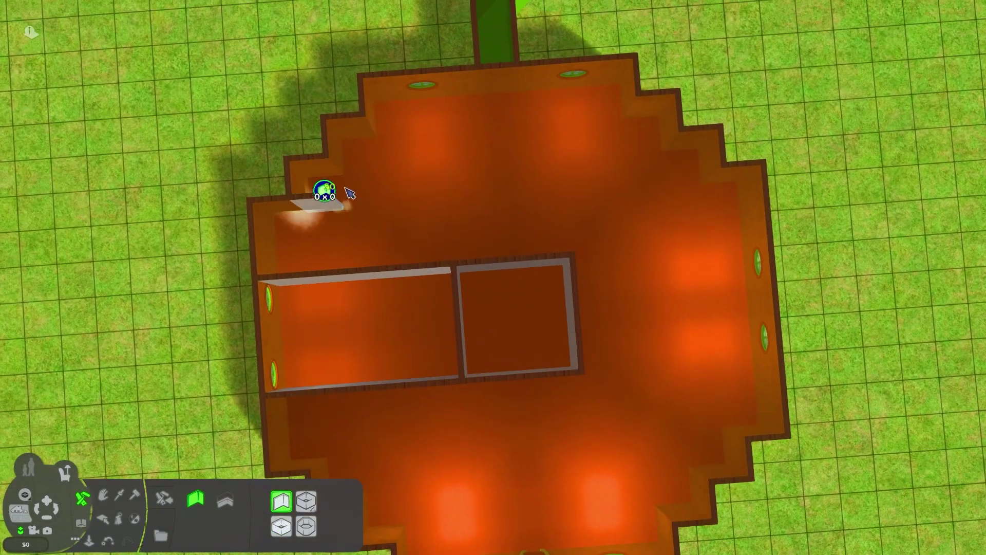
drag(342, 143, 341, 182)
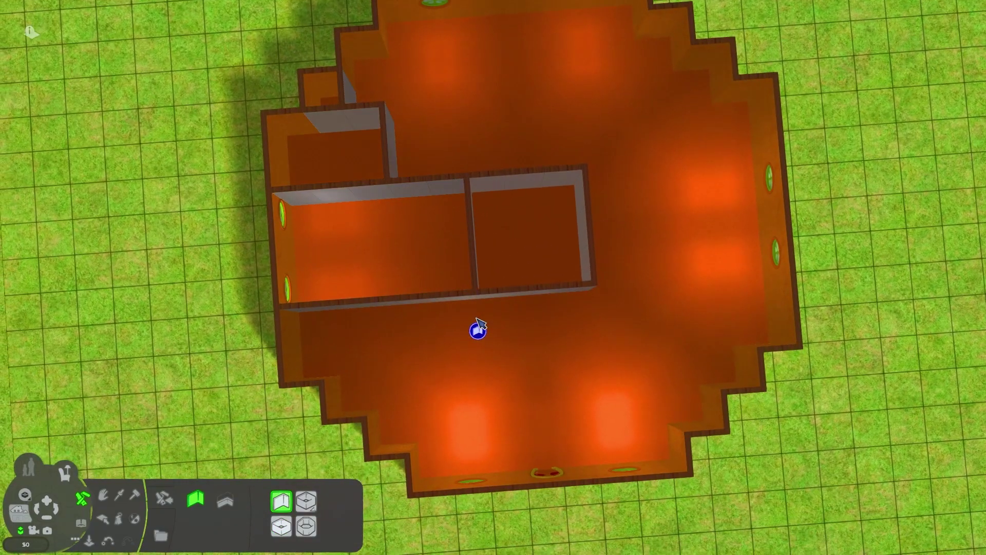
scroll(534, 352, down, 2)
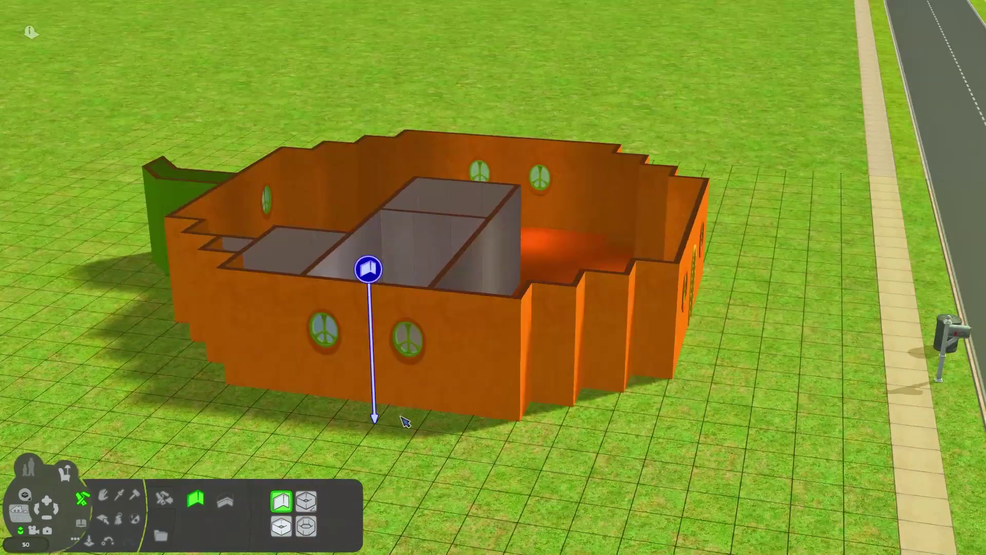
scroll(456, 363, up, 2)
scroll(457, 362, down, 2)
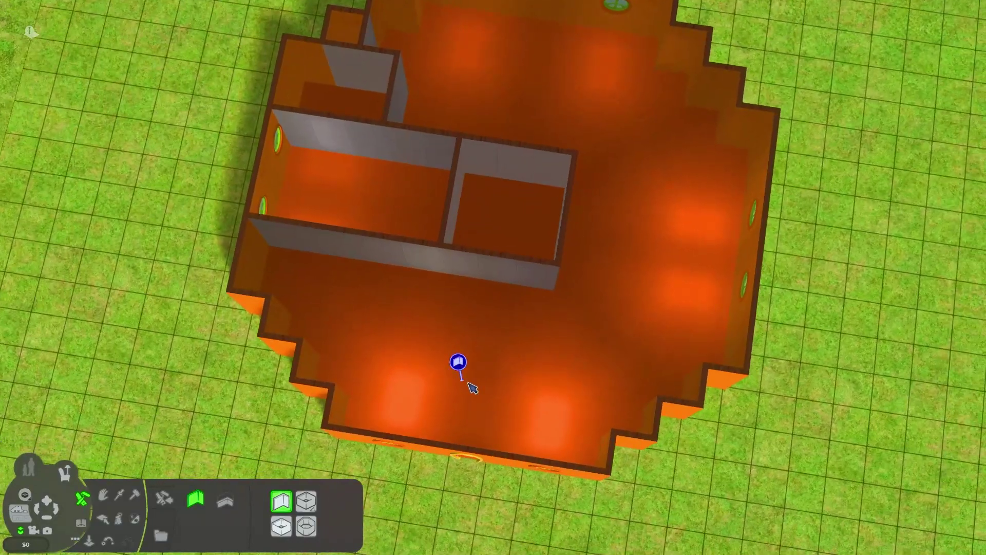
drag(524, 202, 705, 204)
scroll(529, 311, up, 2)
scroll(472, 428, down, 1)
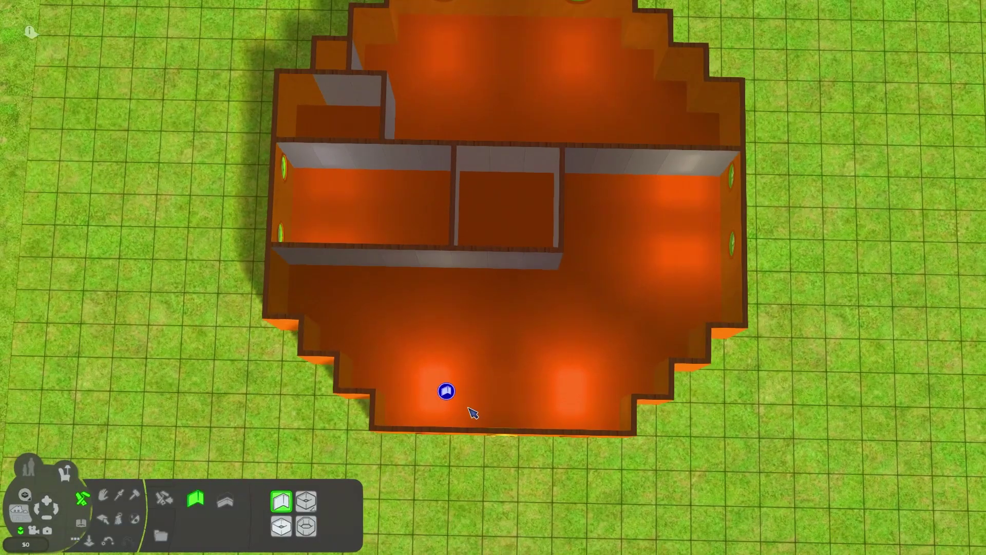
drag(449, 322, 449, 297)
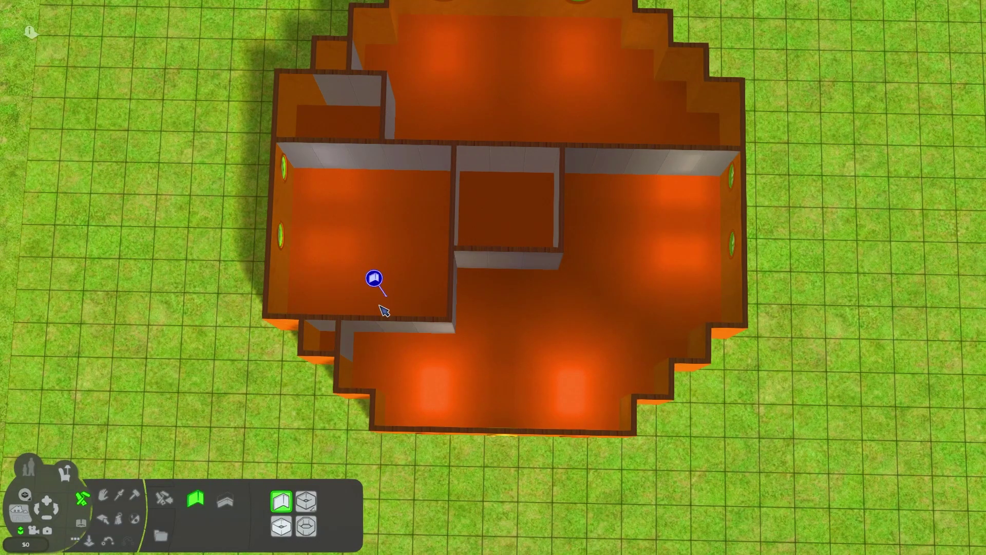
scroll(555, 379, up, 1)
scroll(551, 398, down, 1)
scroll(551, 321, up, 1)
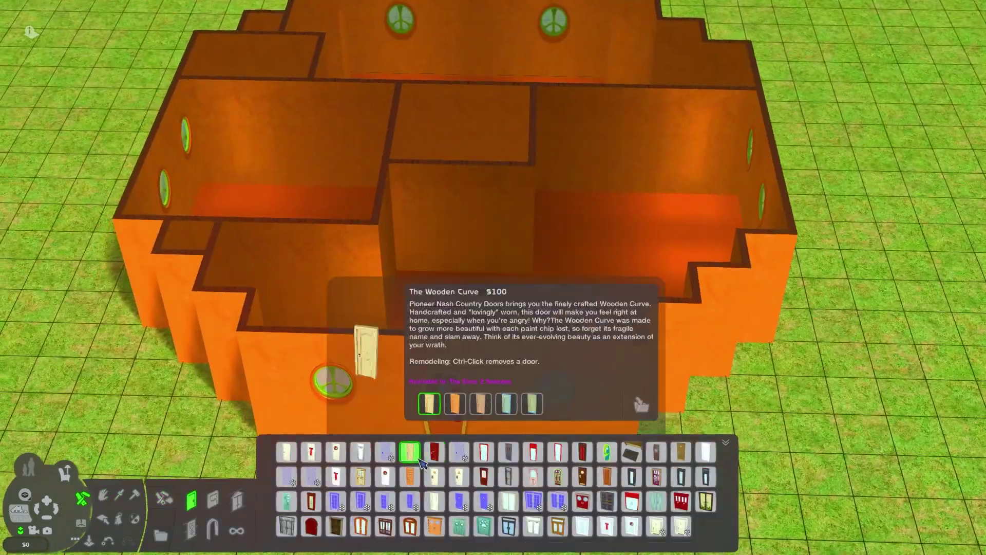
- Place a red door in an inner wall and pick an archway for another opening
click(411, 474)
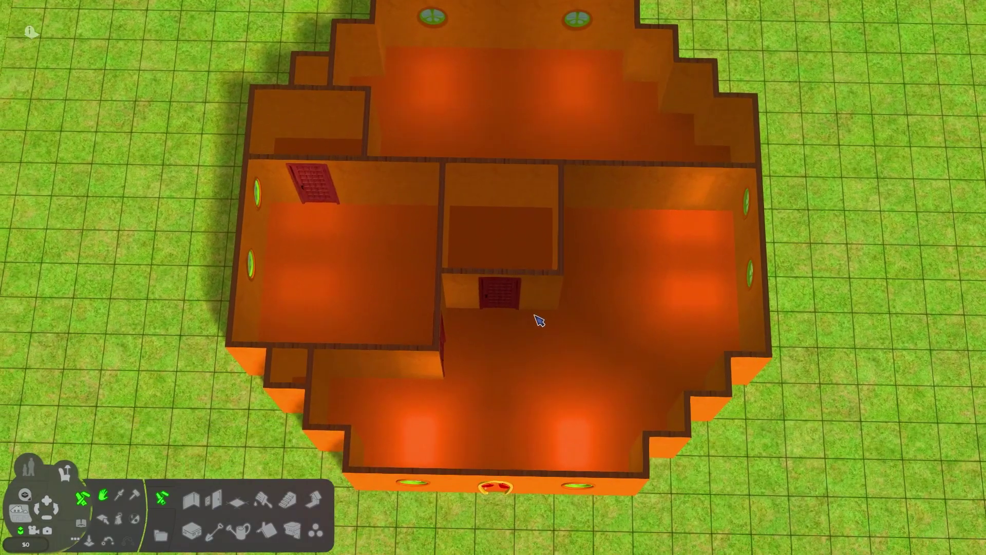
click(208, 528)
click(533, 527)
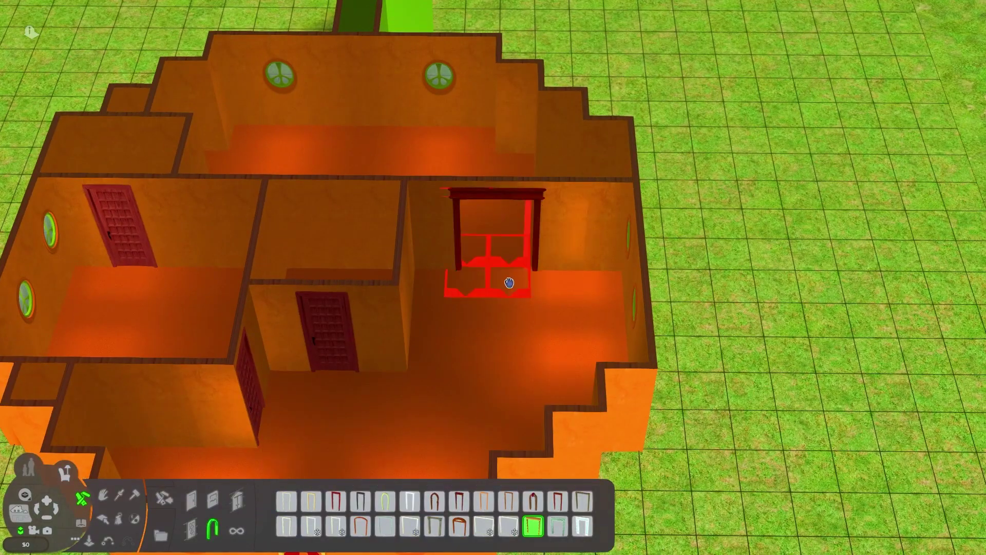
scroll(469, 381, down, 2)
key(period)
scroll(587, 352, up, 2)
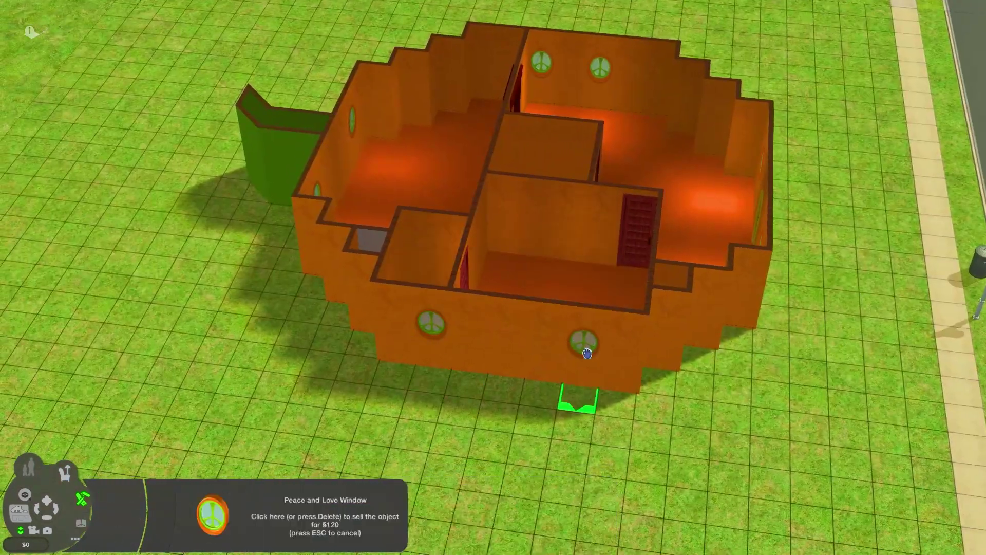
- Place a toilet, a shower-tub and a sink in the bathroom
key(Escape)
click(65, 471)
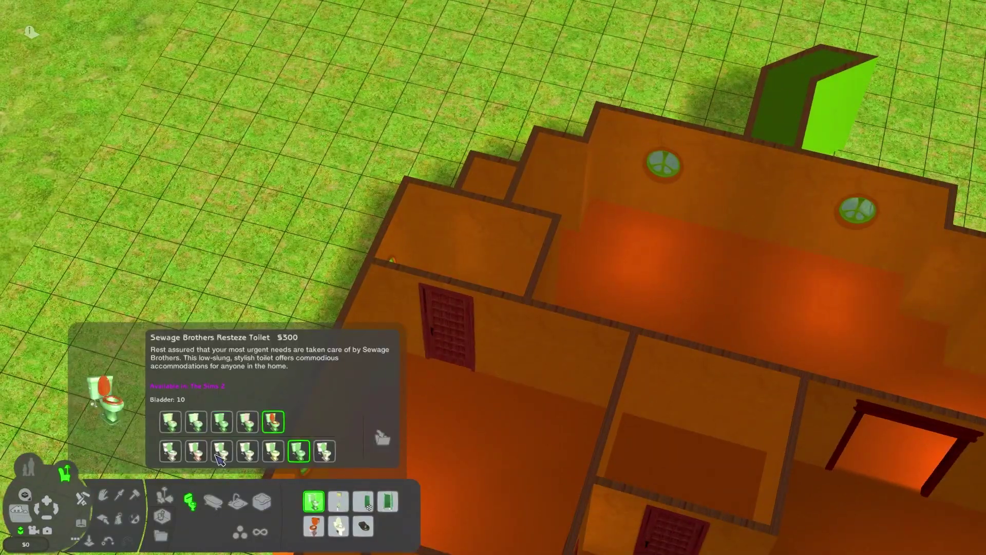
click(221, 452)
scroll(474, 385, up, 2)
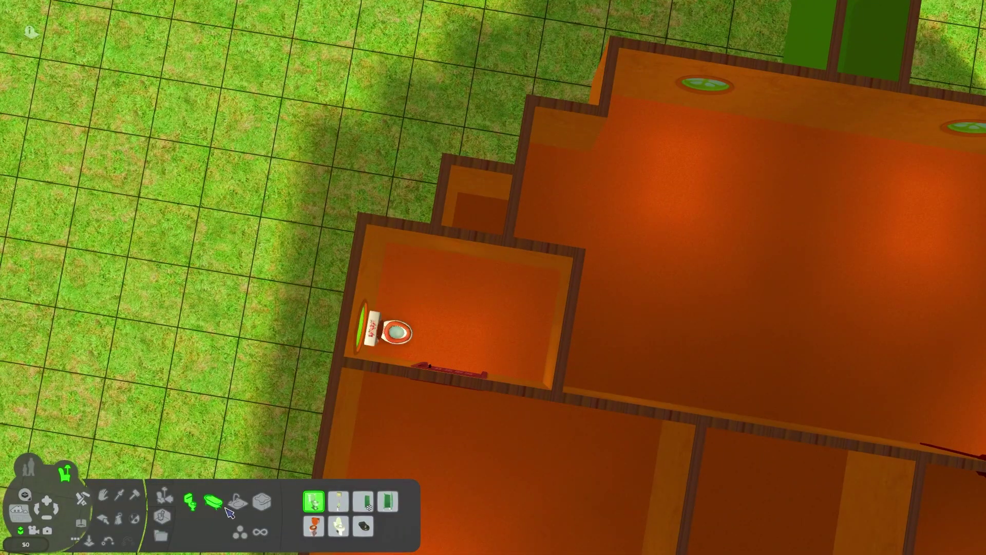
click(213, 503)
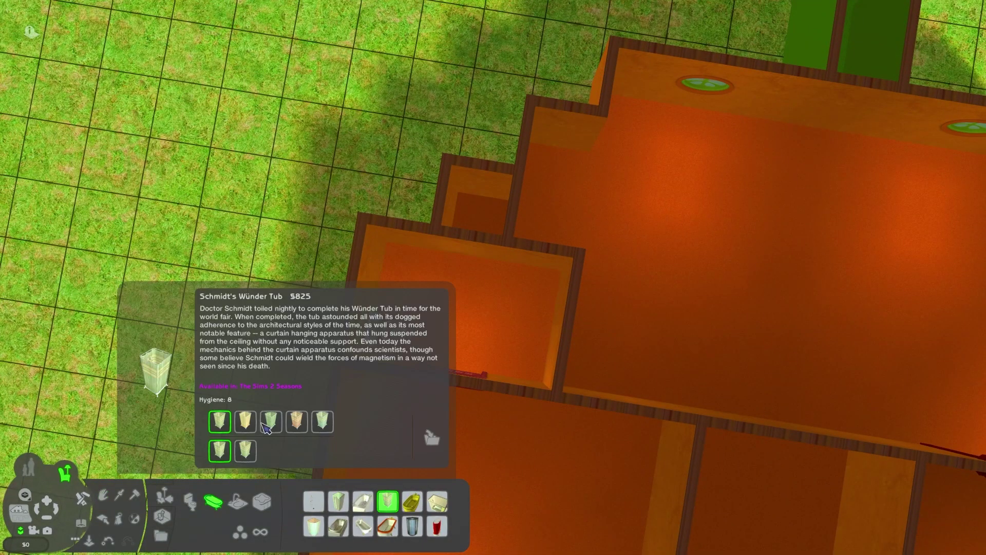
click(339, 502)
scroll(493, 309, up, 2)
click(532, 276)
scroll(527, 358, down, 2)
click(238, 502)
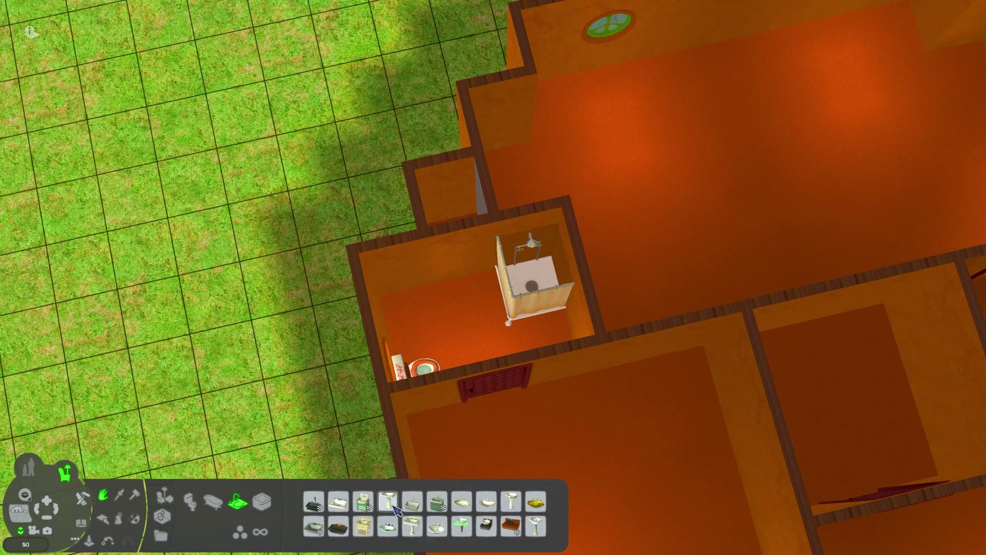
click(388, 502)
- Hang a gold-framed mirror in the bathroom and a chandelier in the bedroom
key(comma)
click(458, 220)
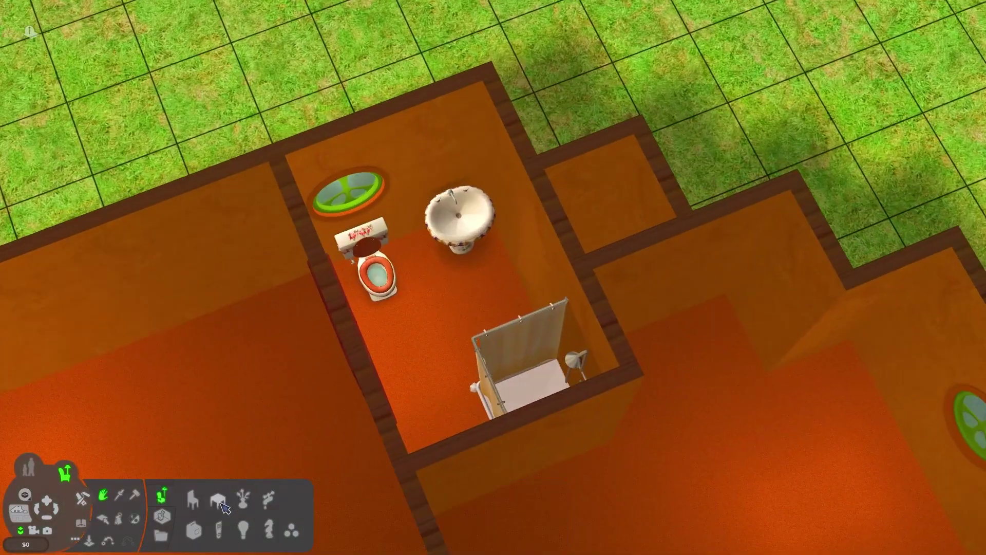
click(220, 503)
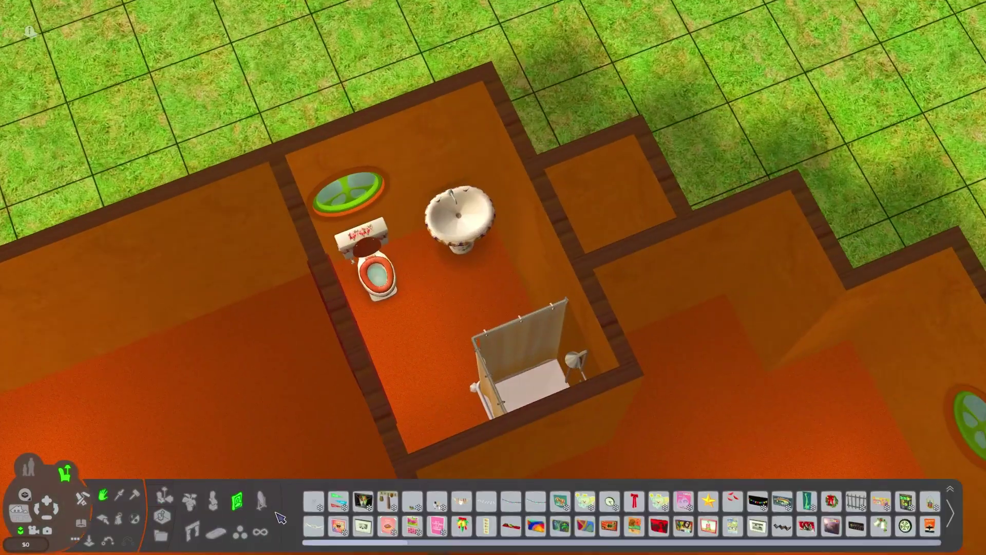
click(586, 501)
click(463, 123)
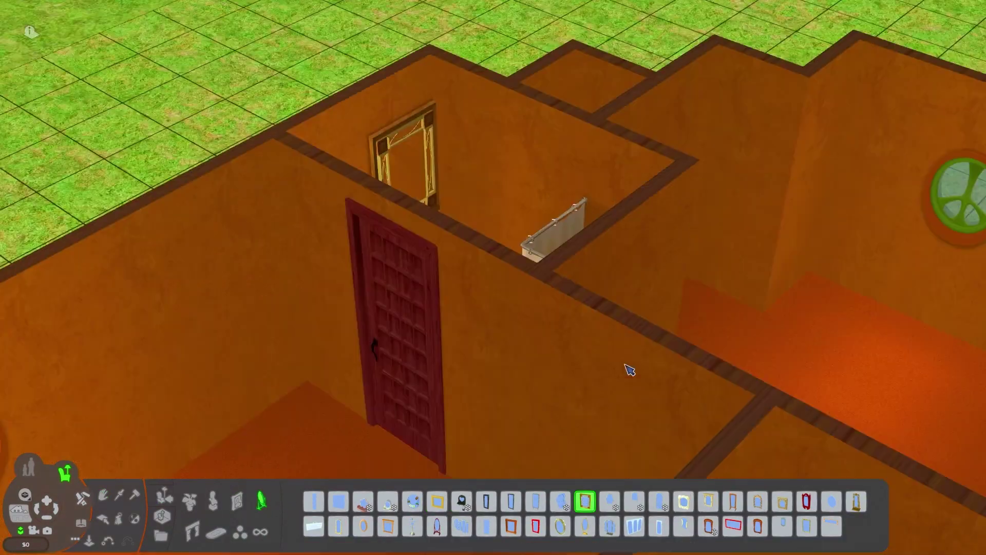
scroll(290, 369, down, 3)
scroll(290, 368, down, 2)
click(259, 501)
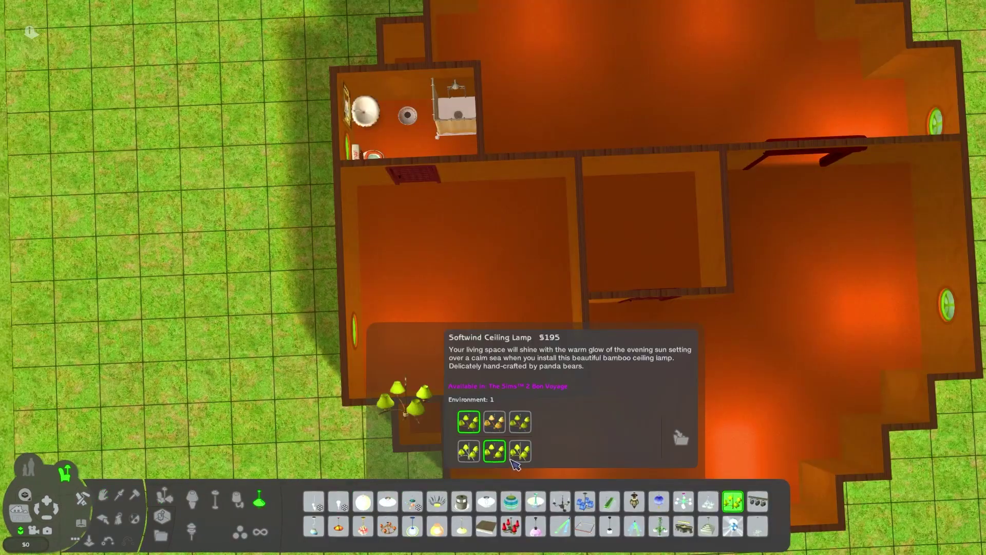
click(494, 421)
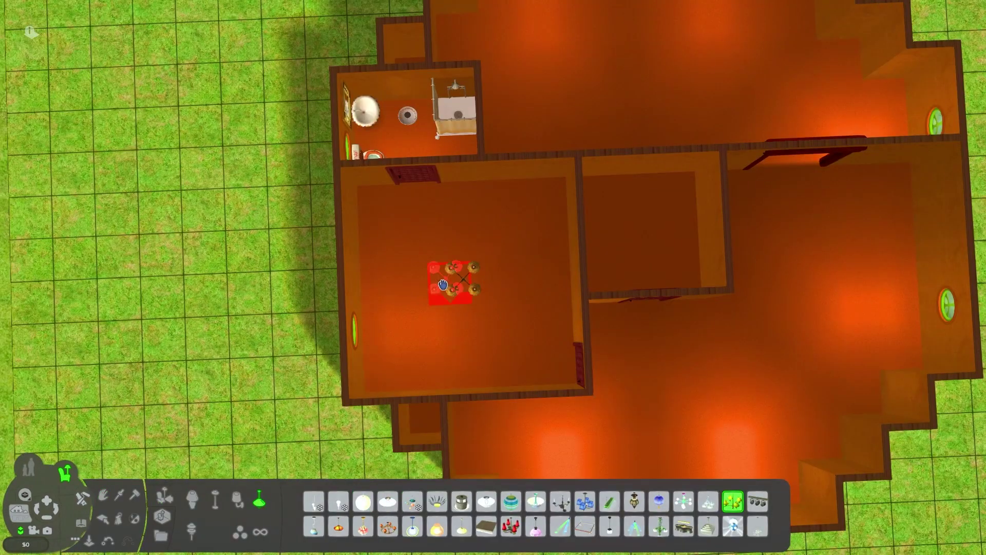
click(443, 286)
scroll(444, 285, up, 3)
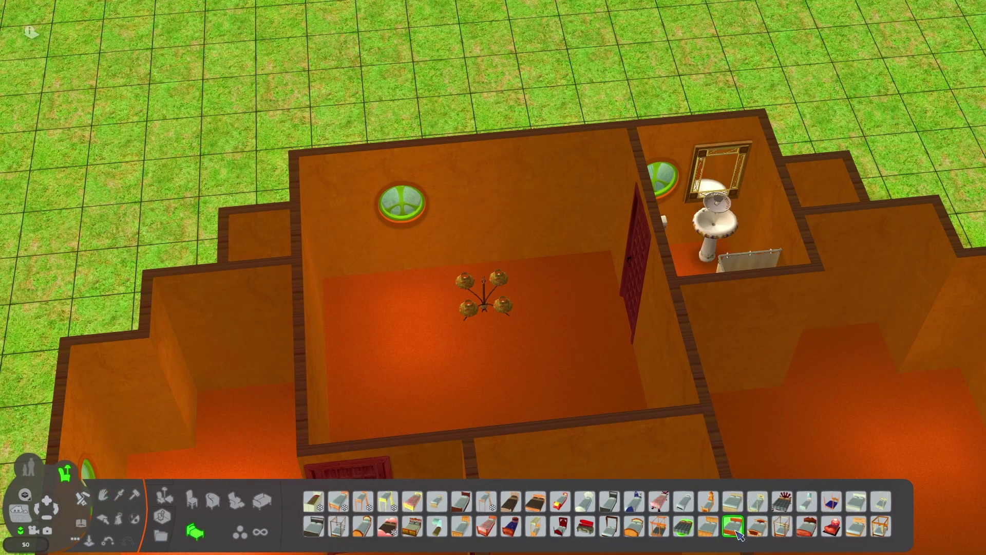
- Place a floral double bed and a dresser in the bedroom
click(738, 536)
click(539, 449)
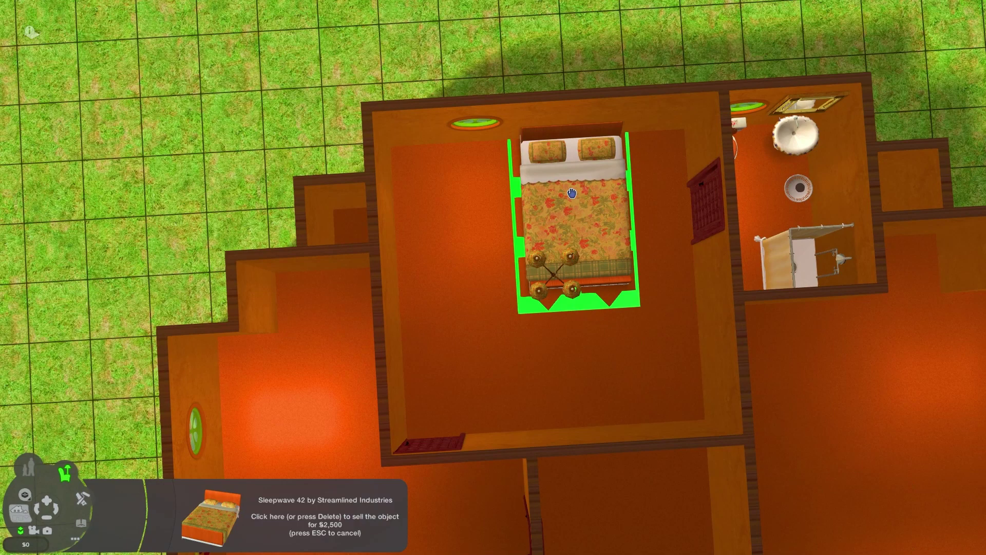
click(566, 216)
scroll(458, 360, up, 2)
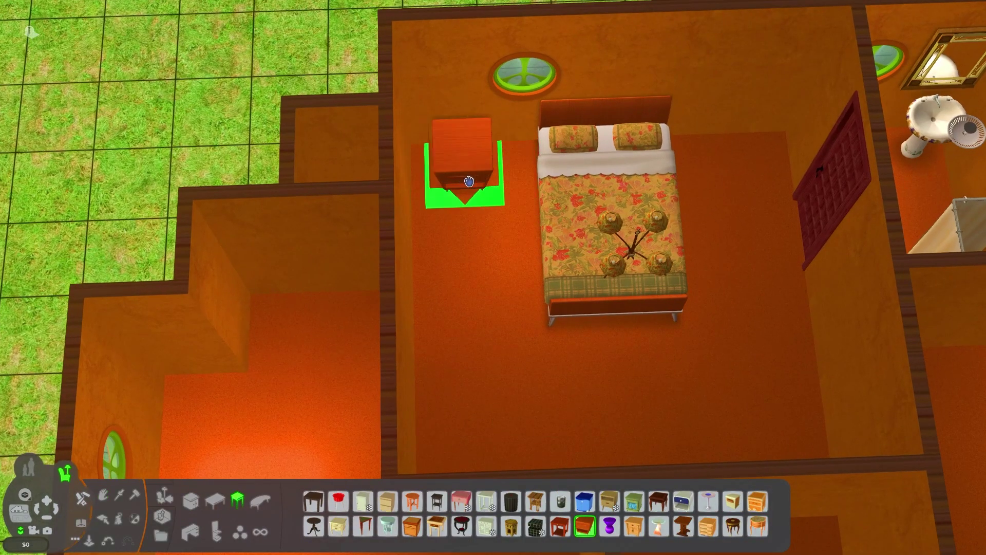
key(period)
key(period)
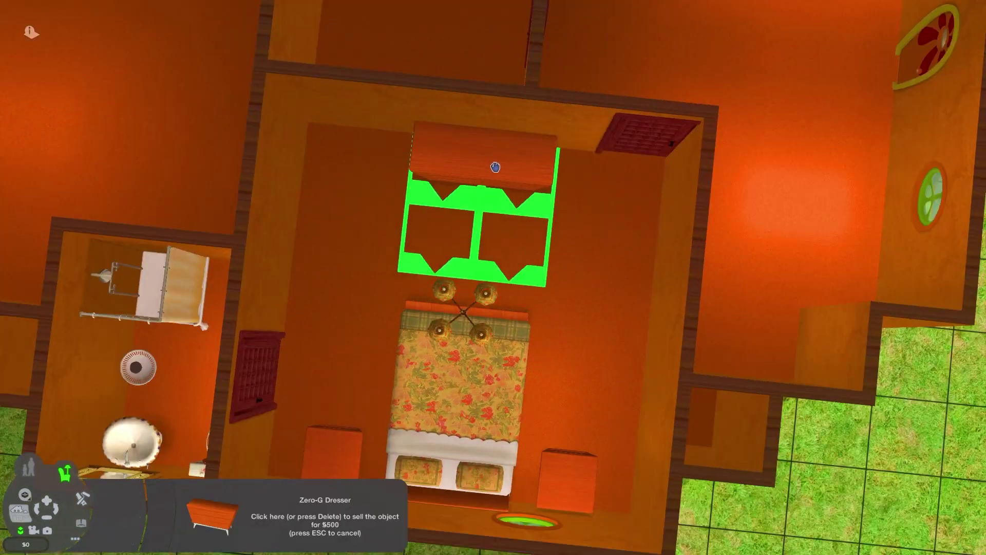
click(262, 501)
- Put a floral sofa and a potted ficus beside it in the living room
click(461, 502)
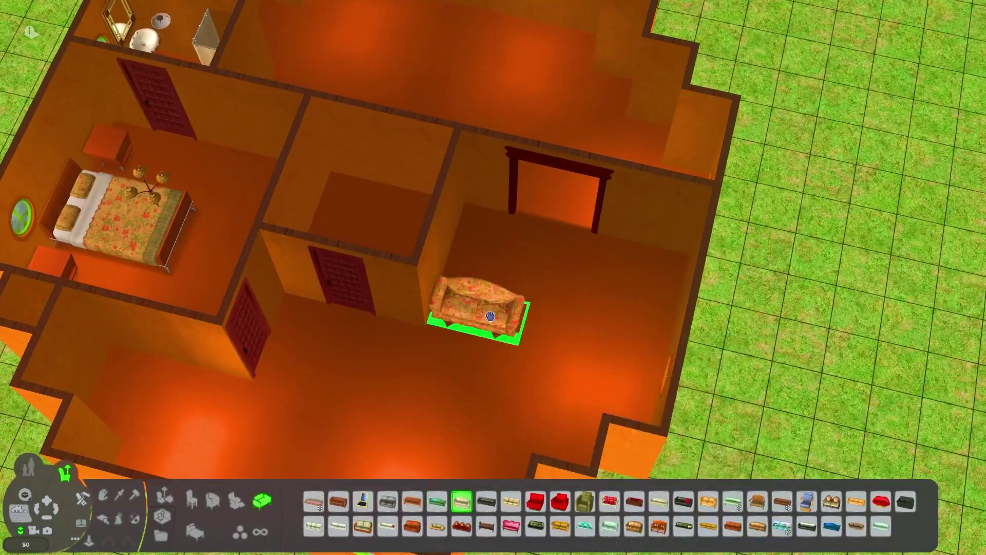
click(491, 316)
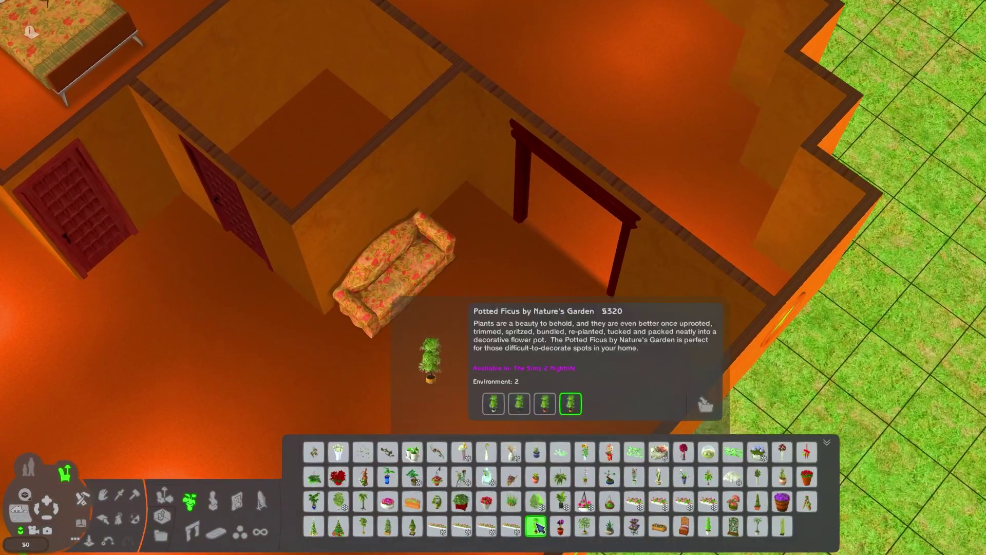
click(536, 526)
click(462, 208)
- Set a TV against the living room wall with a red bookcase beside it, and pick a wall phone
click(193, 502)
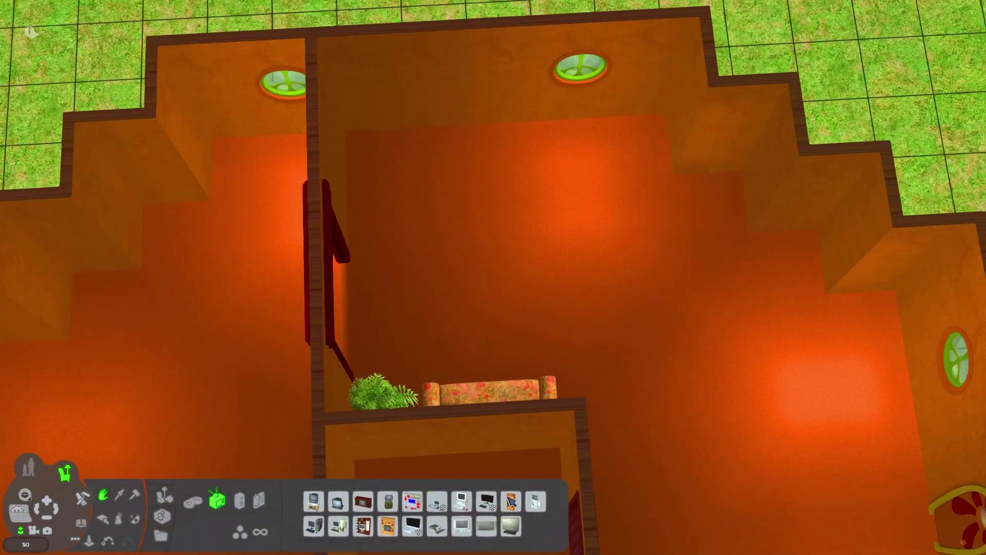
click(639, 231)
click(209, 501)
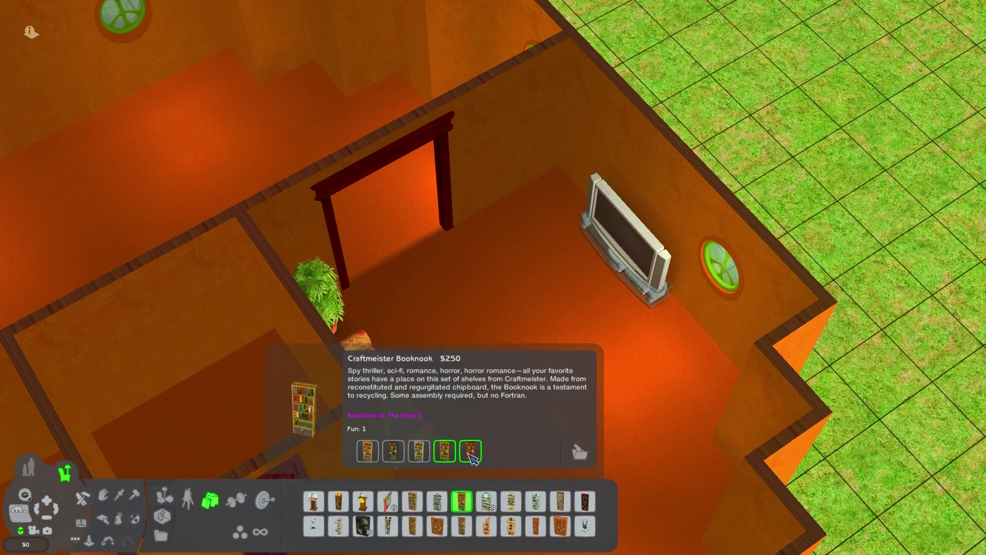
click(437, 526)
click(579, 185)
click(259, 501)
click(337, 526)
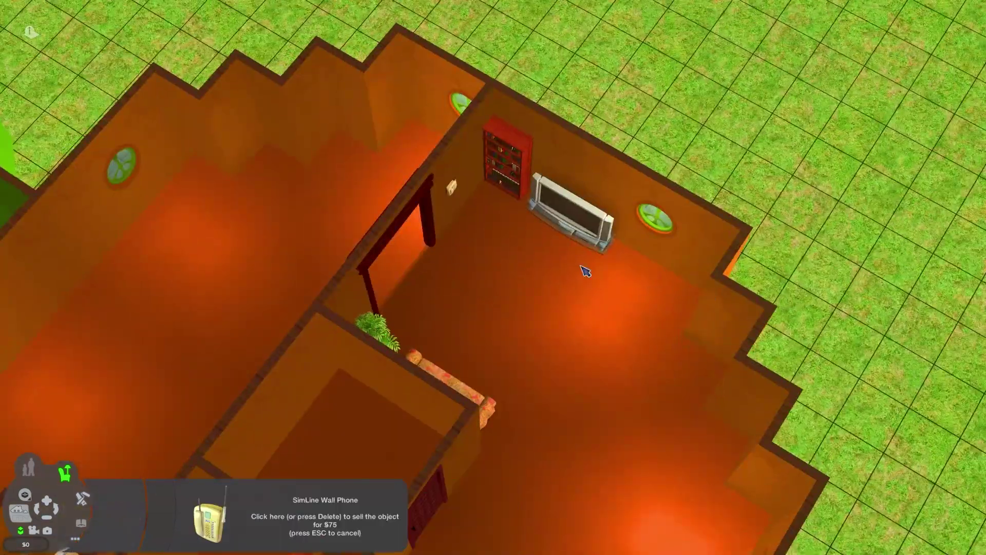
scroll(442, 385, up, 3)
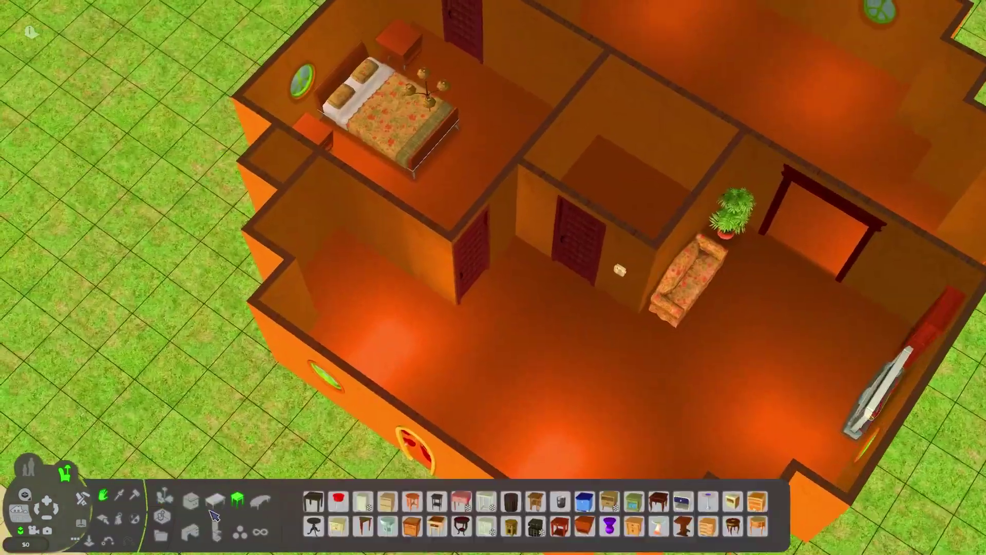
- Place a desk in the small room with a disco-style chair beside it
click(190, 532)
click(388, 526)
click(538, 285)
click(190, 500)
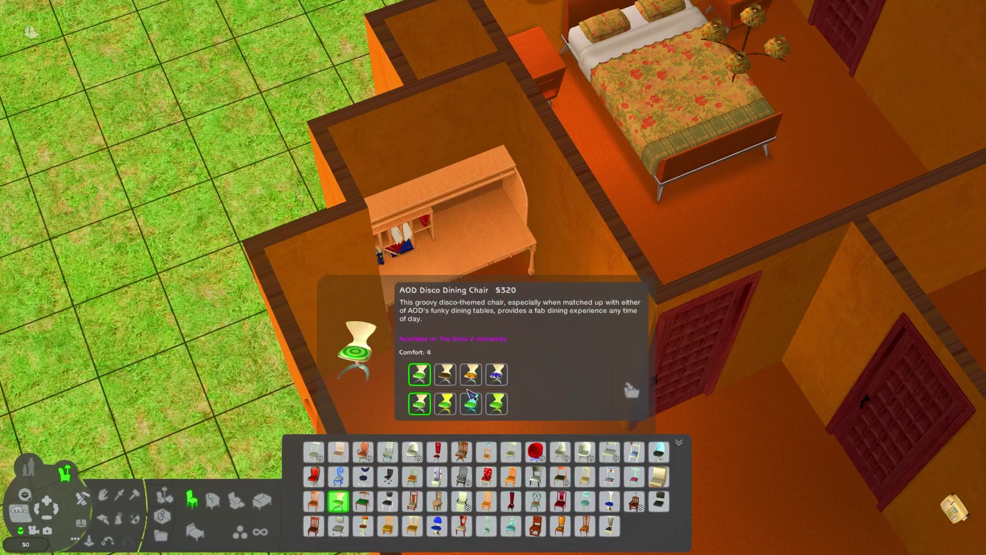
click(436, 500)
click(523, 316)
click(191, 500)
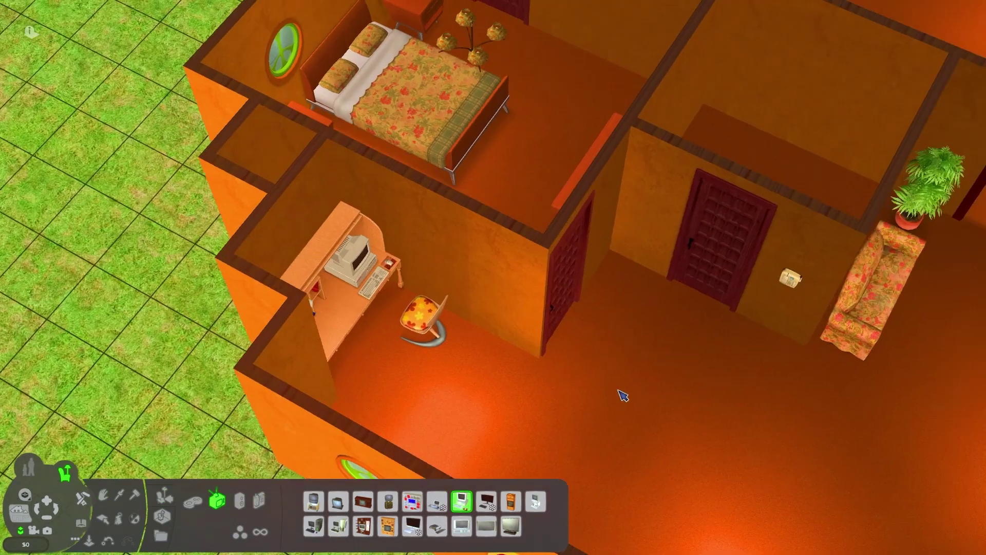
scroll(624, 396, down, 5)
- Place a curtained shower-tub in the middle room with the yellow leafy curtain design
key(F3)
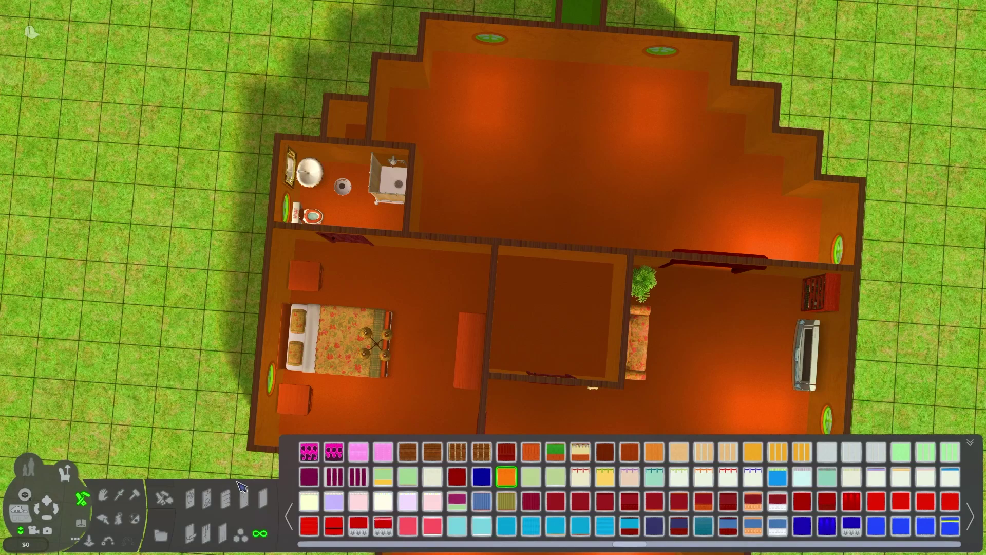
key(F2)
click(313, 502)
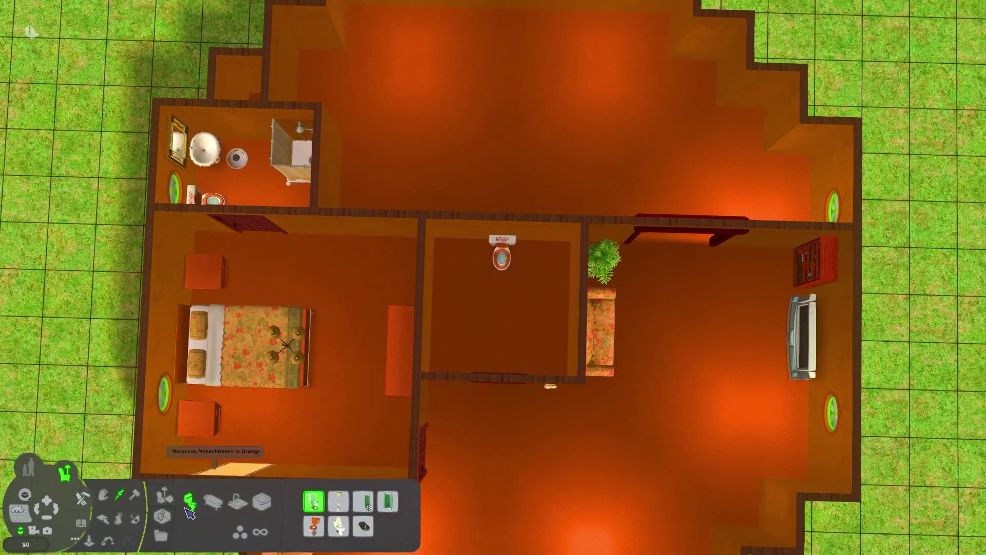
click(214, 501)
click(437, 527)
click(540, 293)
scroll(719, 355, up, 5)
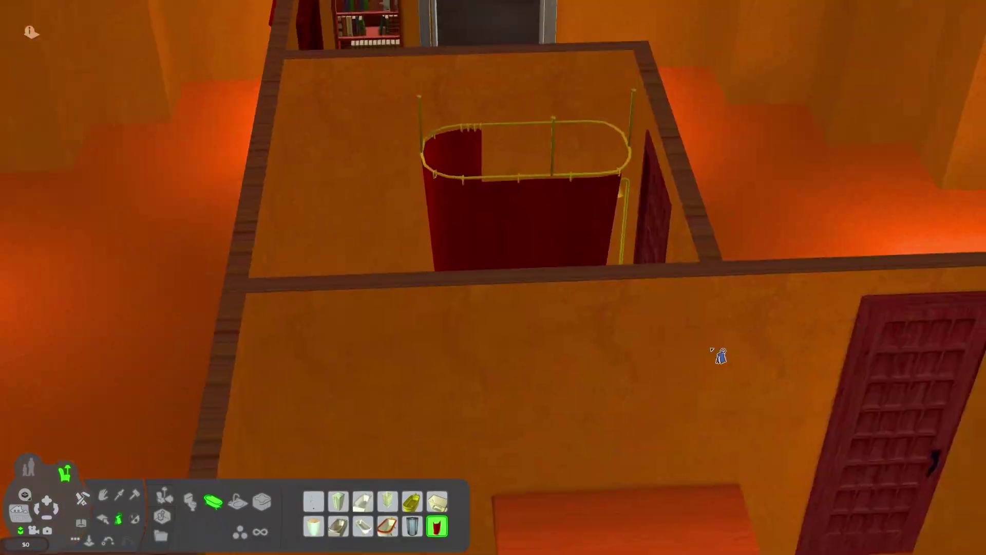
click(540, 247)
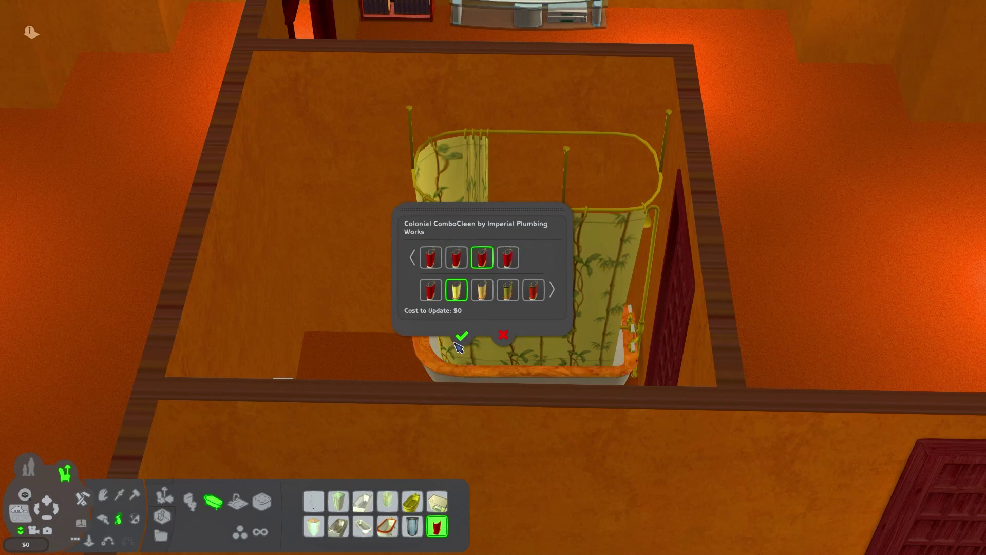
click(462, 337)
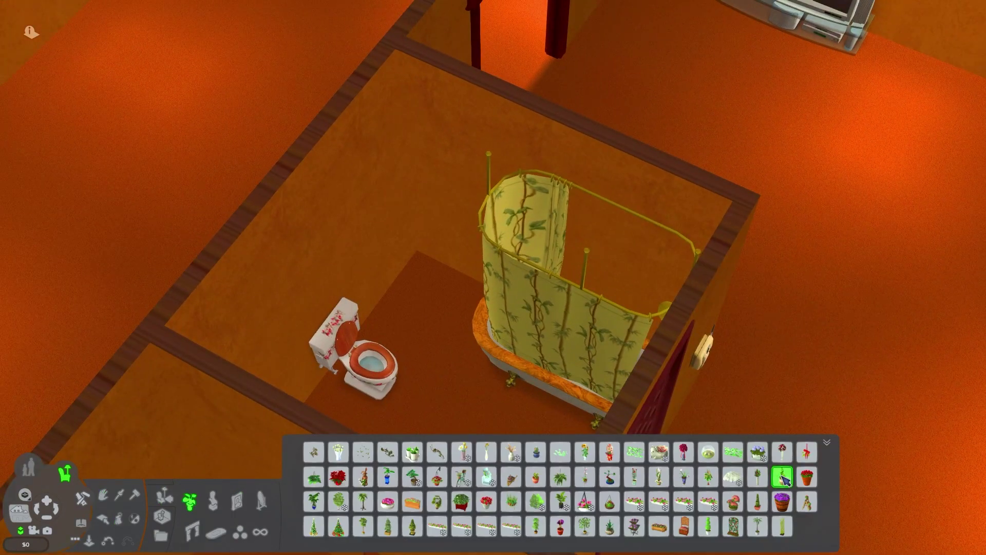
- Add a small plant and an orange counter on the bathroom's back wall
click(783, 478)
click(419, 305)
key(comma)
key(comma)
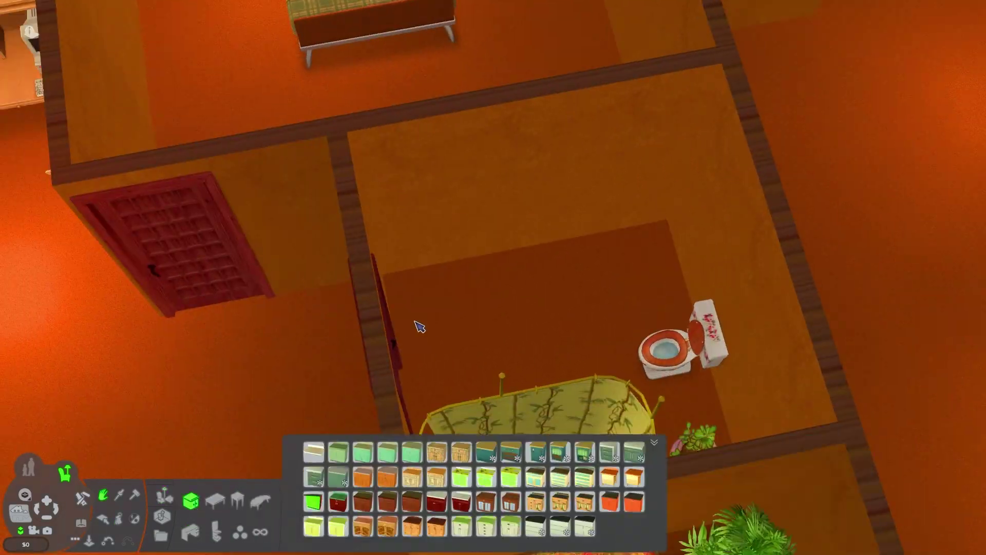
click(609, 501)
click(427, 316)
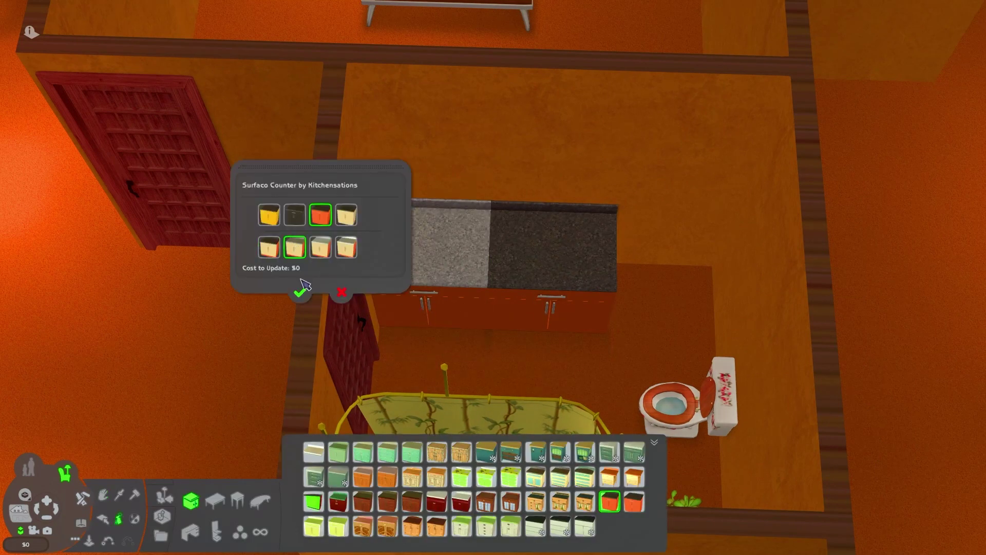
scroll(299, 305, down, 2)
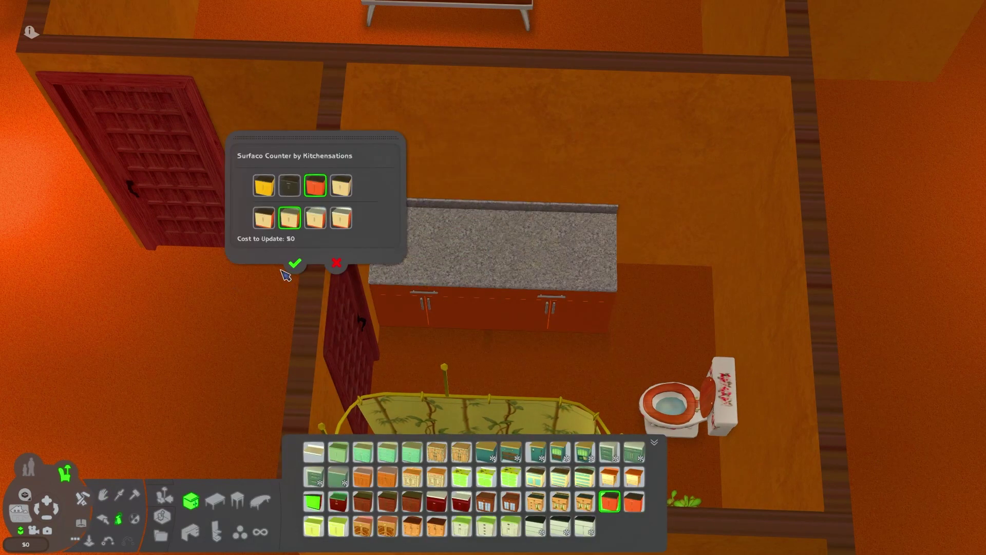
click(293, 266)
- Set a sink into the new counter
click(208, 529)
click(266, 505)
scroll(359, 487, up, 2)
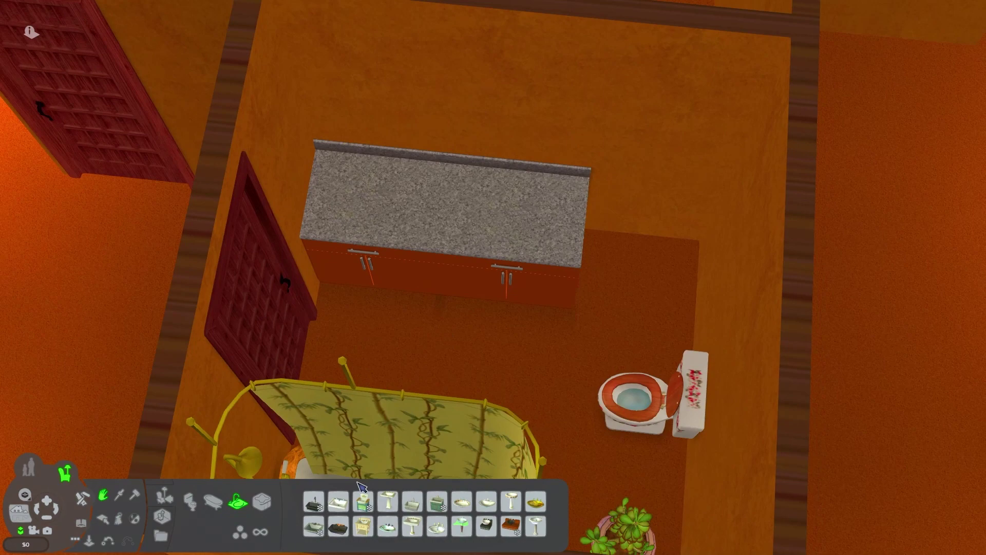
click(347, 535)
click(518, 213)
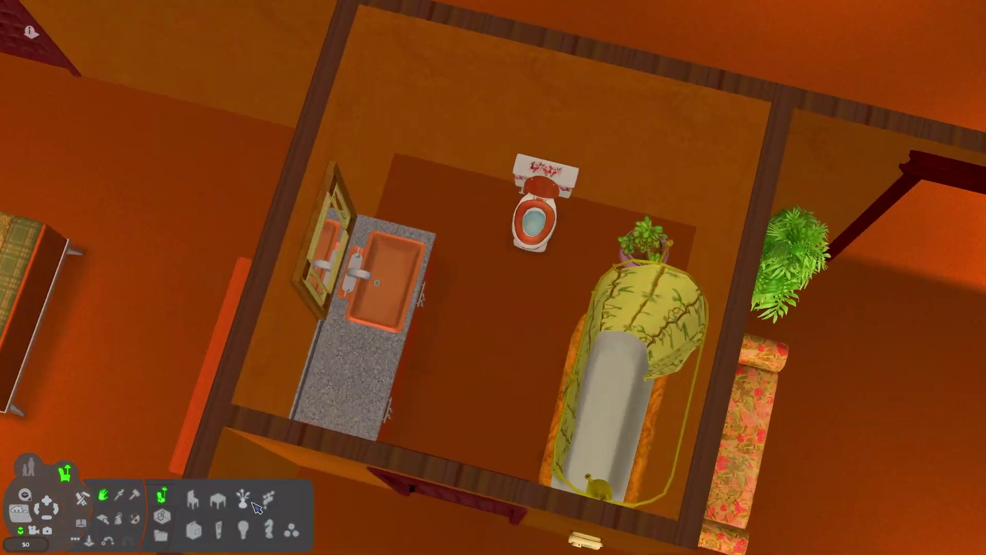
- Place a towel rack beside the toilet with the dark green towel design
click(257, 506)
click(437, 527)
click(462, 221)
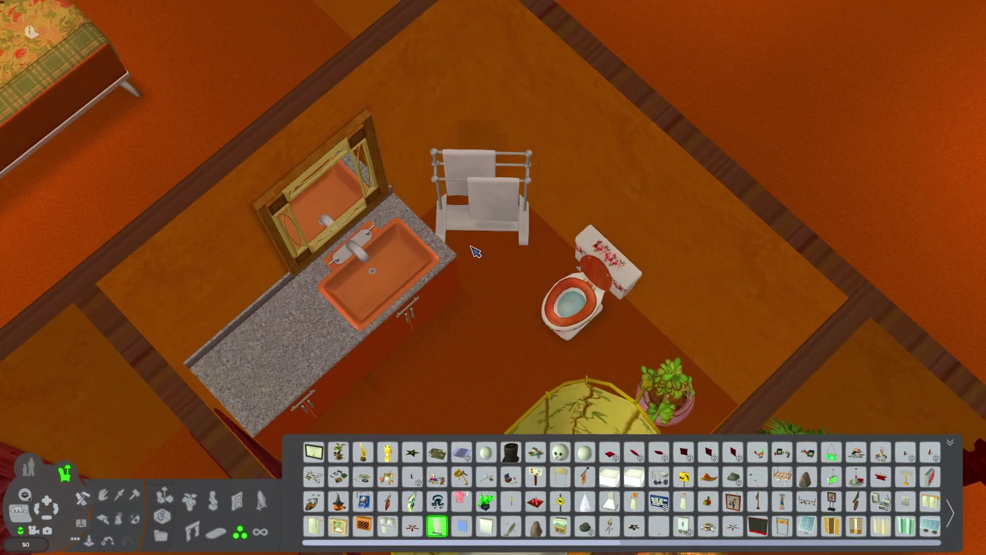
key(r)
click(517, 216)
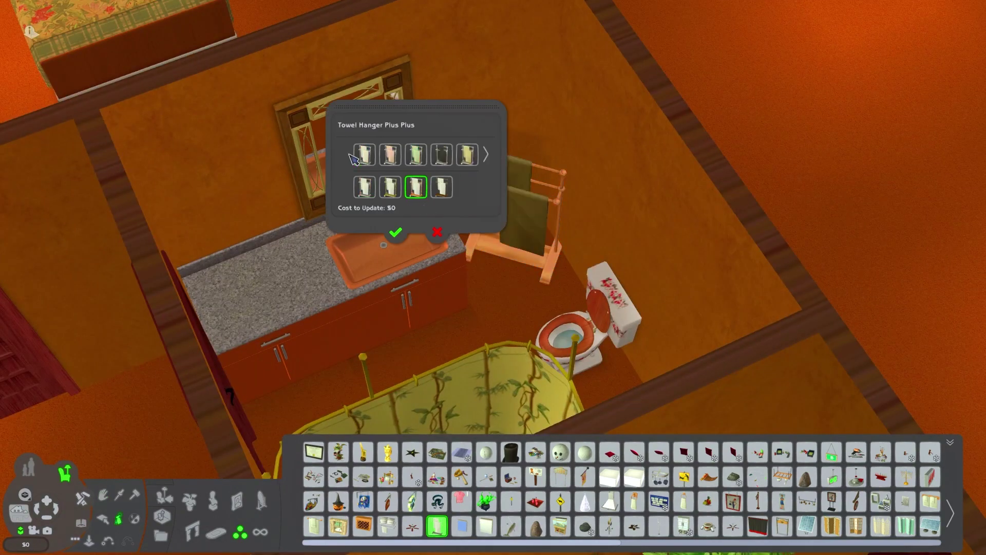
click(437, 232)
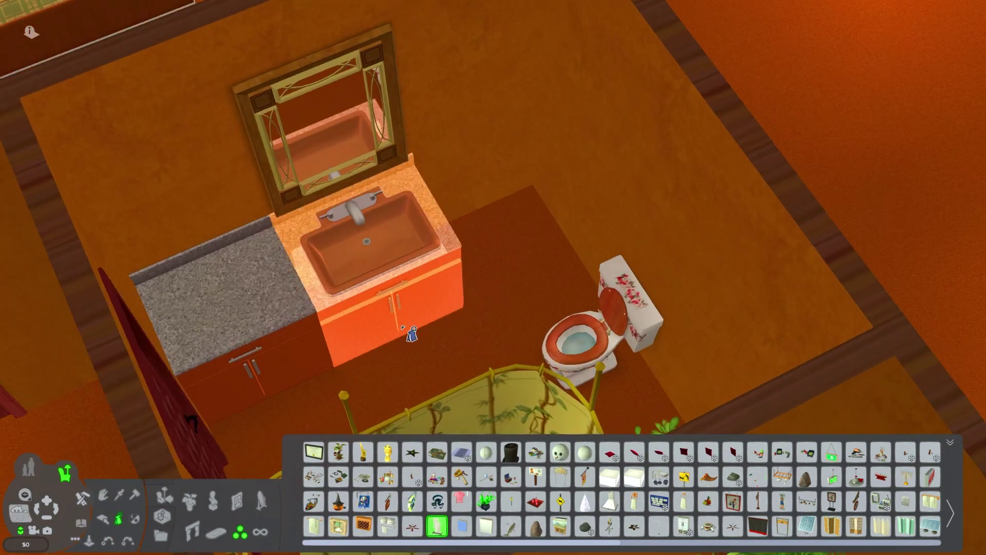
click(486, 527)
- Place a towel caddy beside the toilet in the dark green design
click(388, 527)
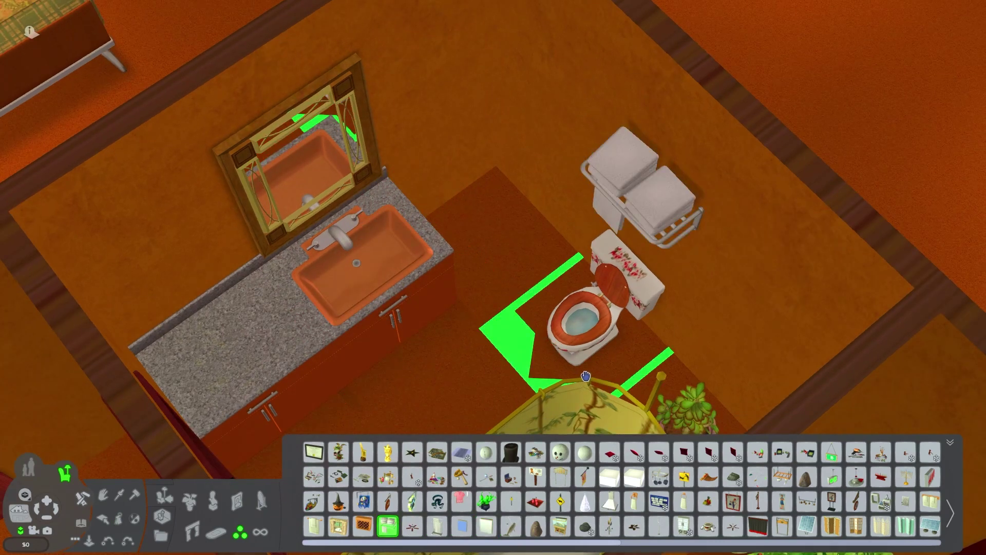
click(656, 216)
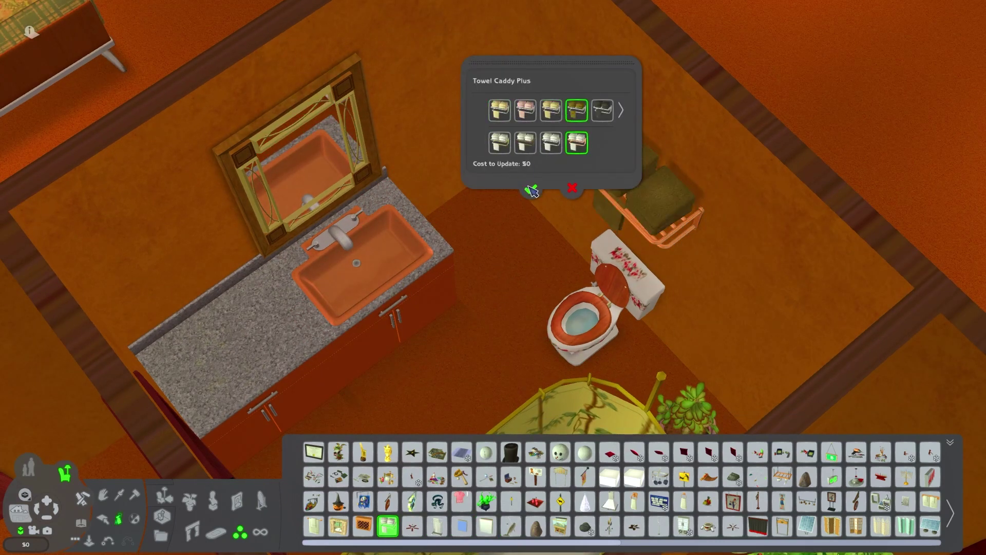
click(463, 177)
click(367, 196)
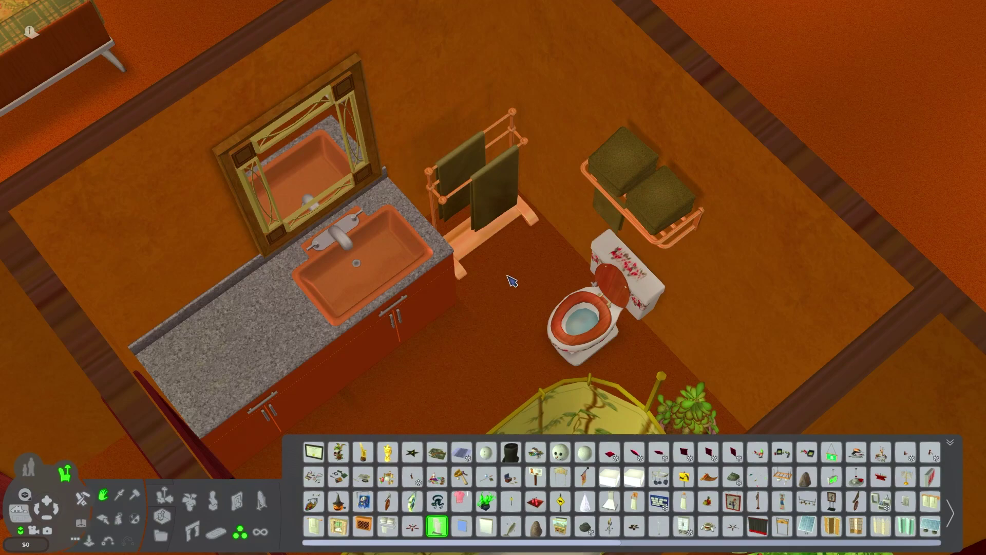
scroll(494, 277, down, 5)
- Place the Folksy Weaving striped rug beside the bed in its default colour
click(259, 502)
click(388, 501)
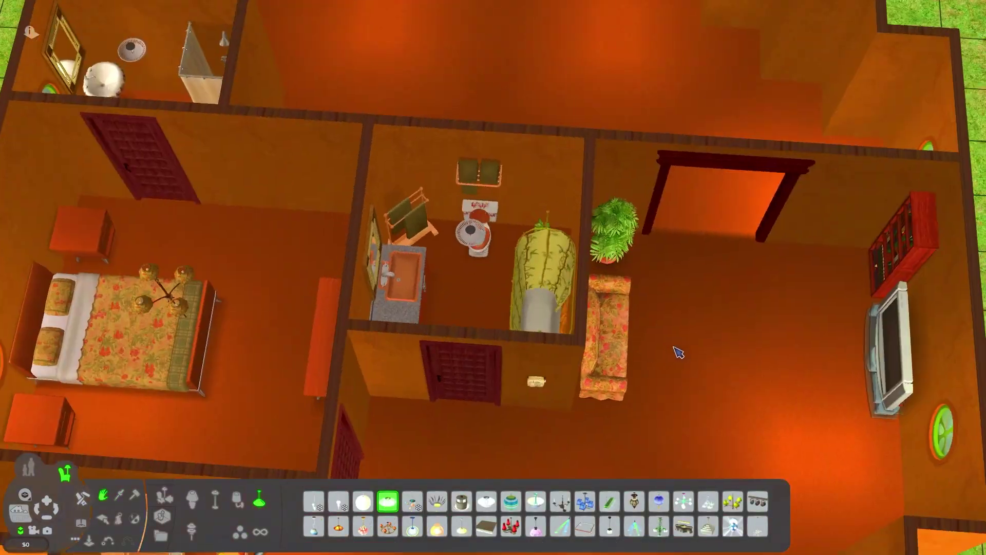
click(248, 515)
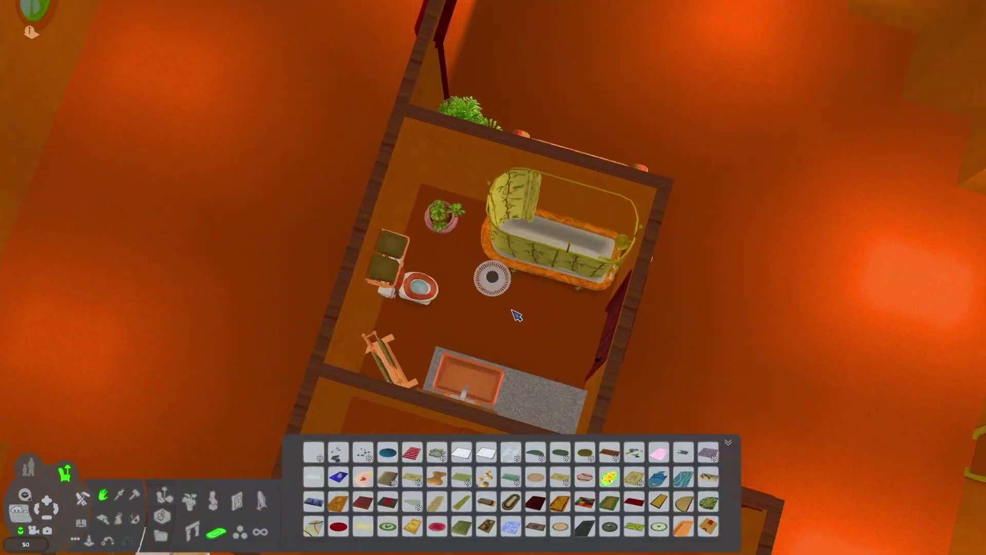
click(684, 453)
click(346, 253)
scroll(351, 257, down, 5)
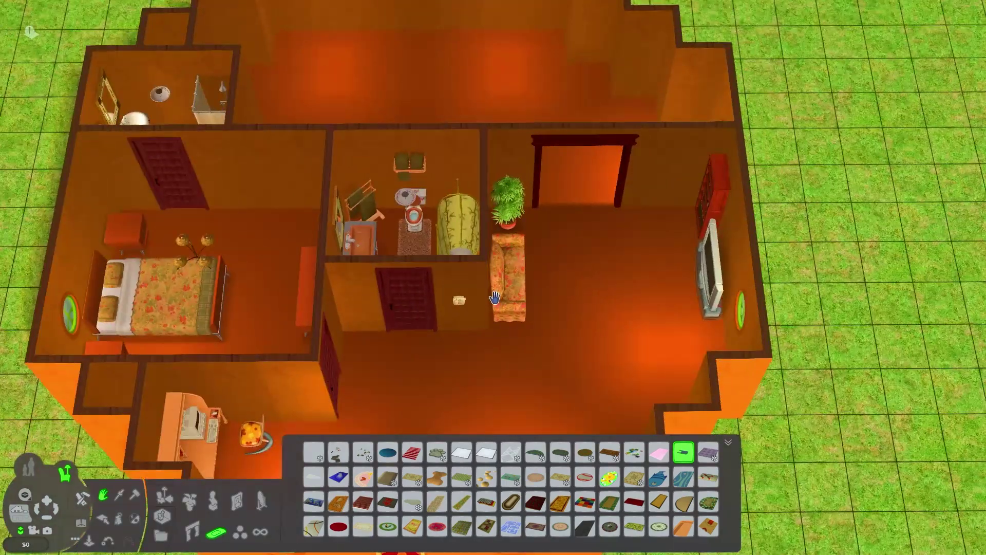
scroll(502, 342, down, 3)
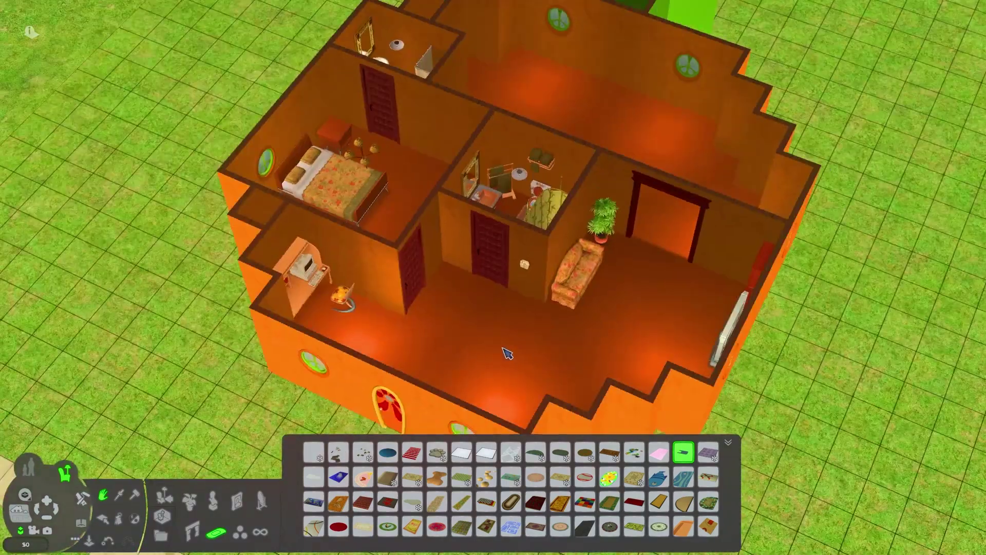
click(363, 503)
click(435, 154)
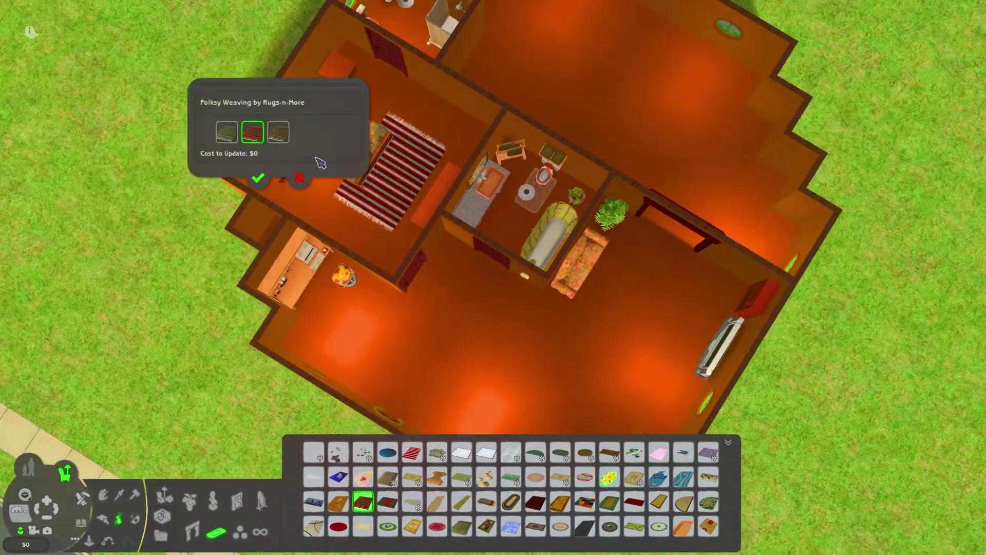
click(259, 176)
scroll(427, 321, down, 2)
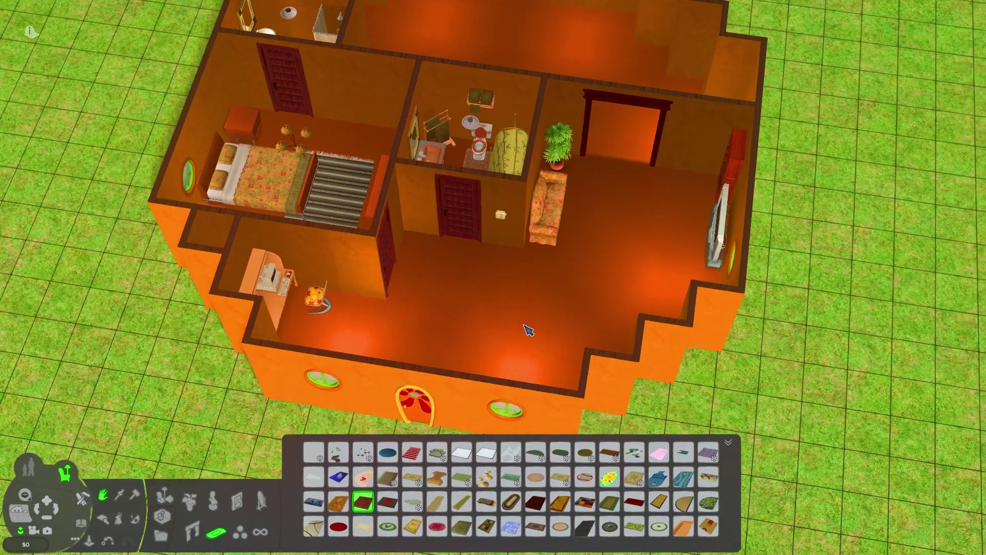
key(w)
key(w)
scroll(536, 313, up, 3)
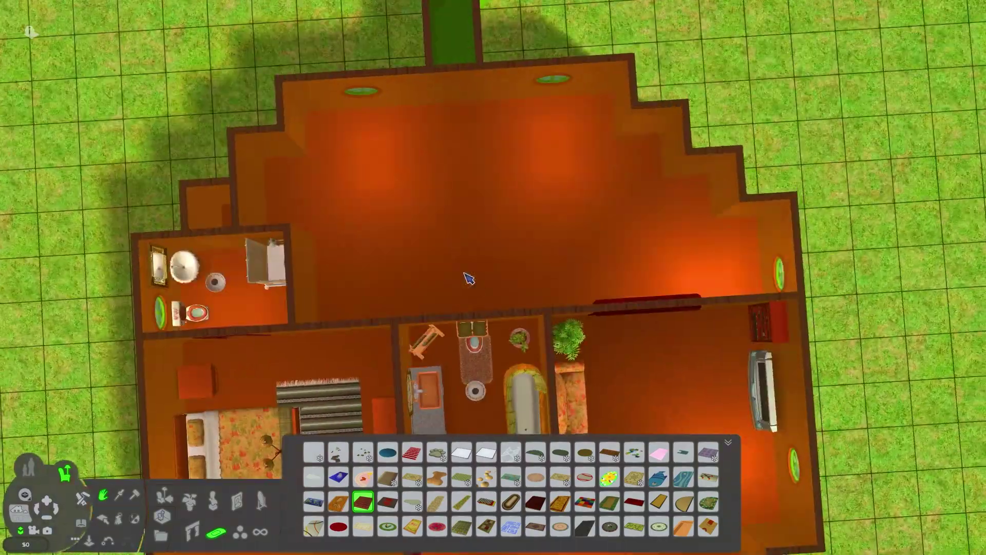
- Set up the back-room dining area with an oval table and four chairs
click(164, 500)
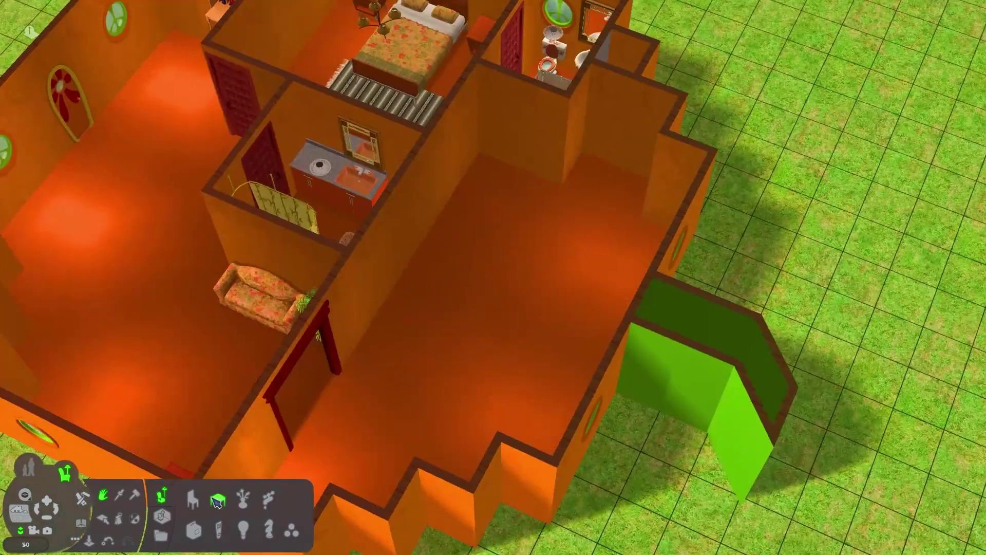
click(218, 499)
scroll(513, 271, up, 3)
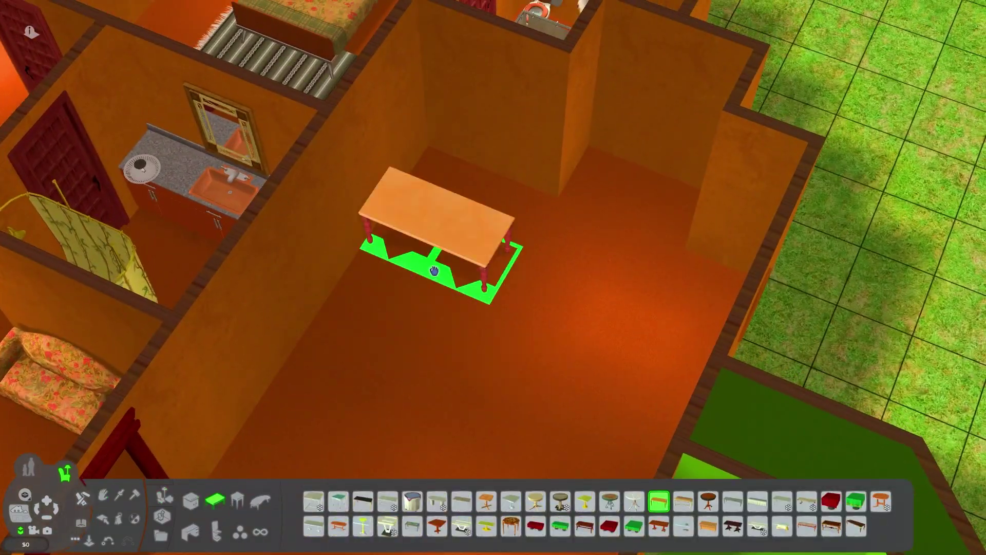
click(434, 269)
click(192, 500)
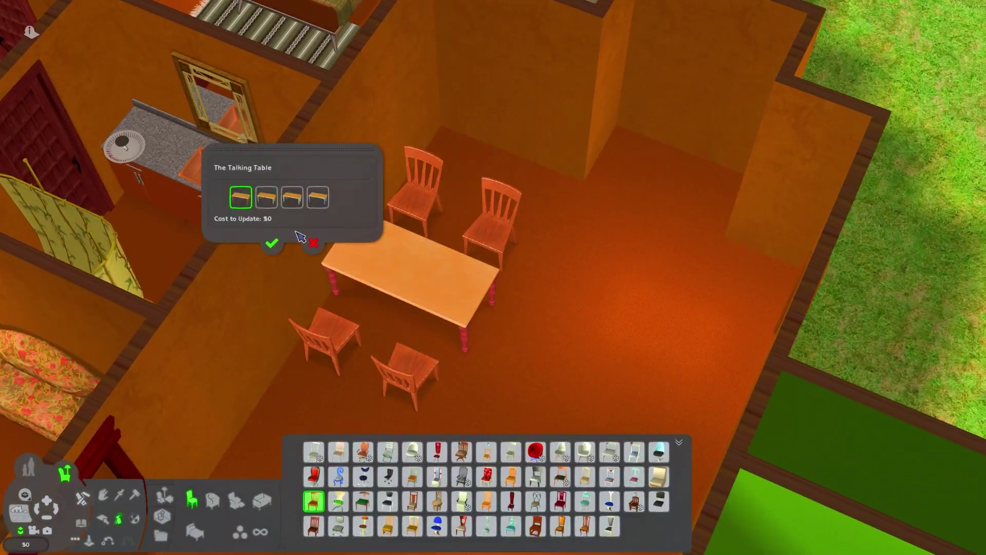
click(313, 242)
click(215, 502)
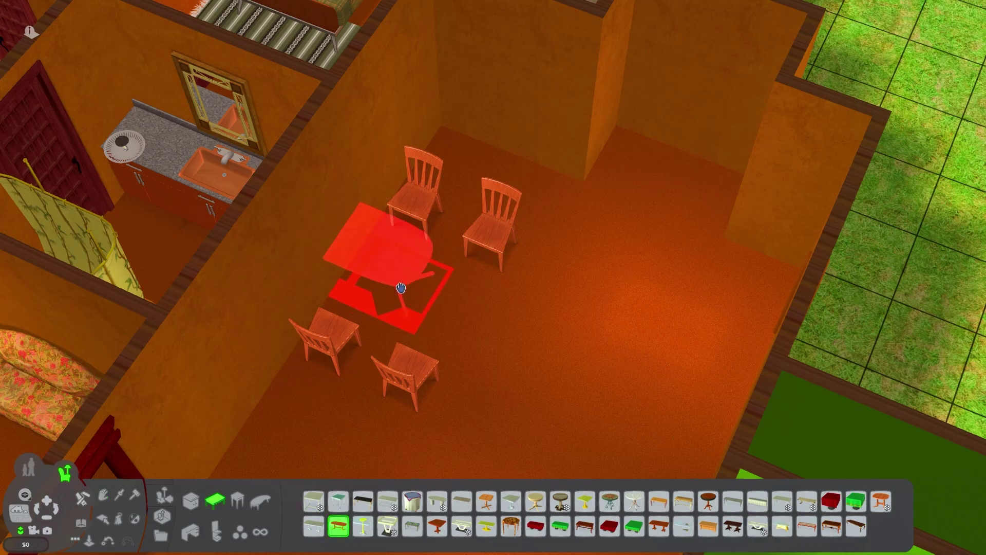
click(401, 288)
scroll(539, 346, down, 5)
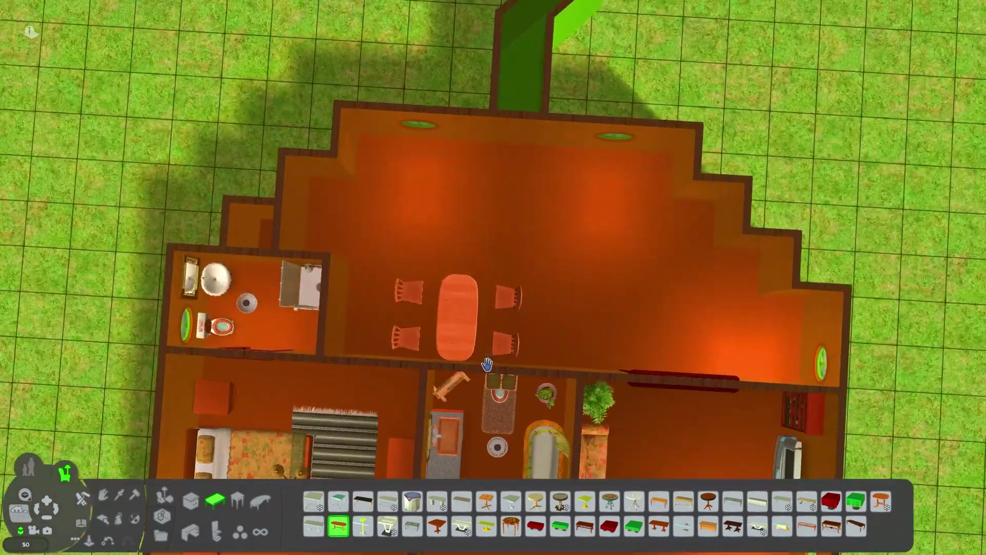
scroll(487, 364, up, 3)
- Place the orange fridge on the back wall with a row of counters beside it
click(215, 501)
click(388, 526)
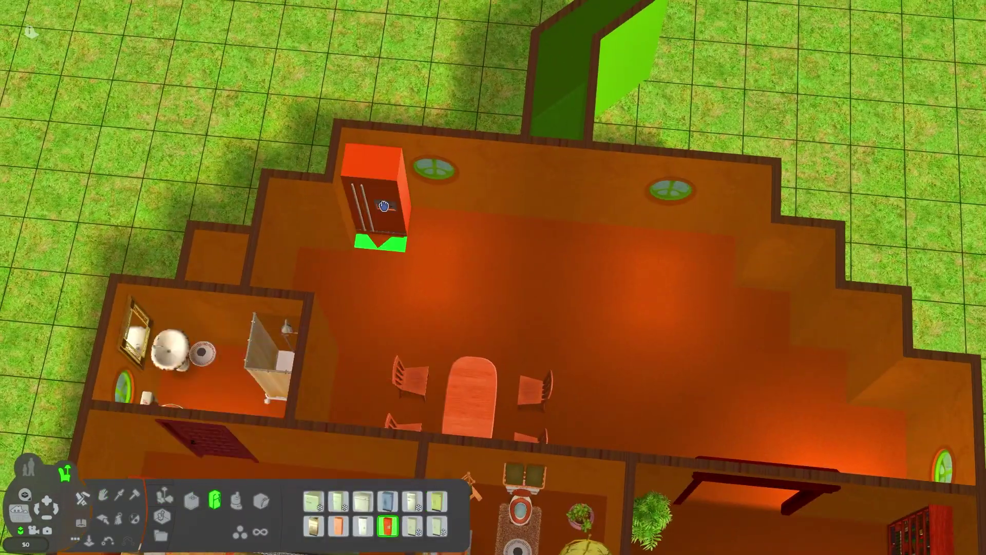
click(264, 503)
mouse_move(413, 478)
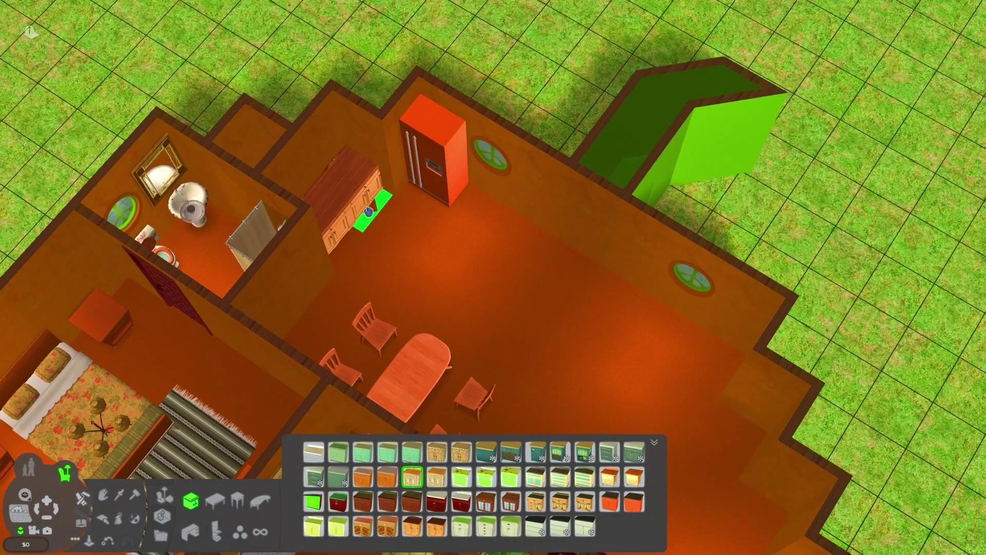
drag(432, 246, 509, 247)
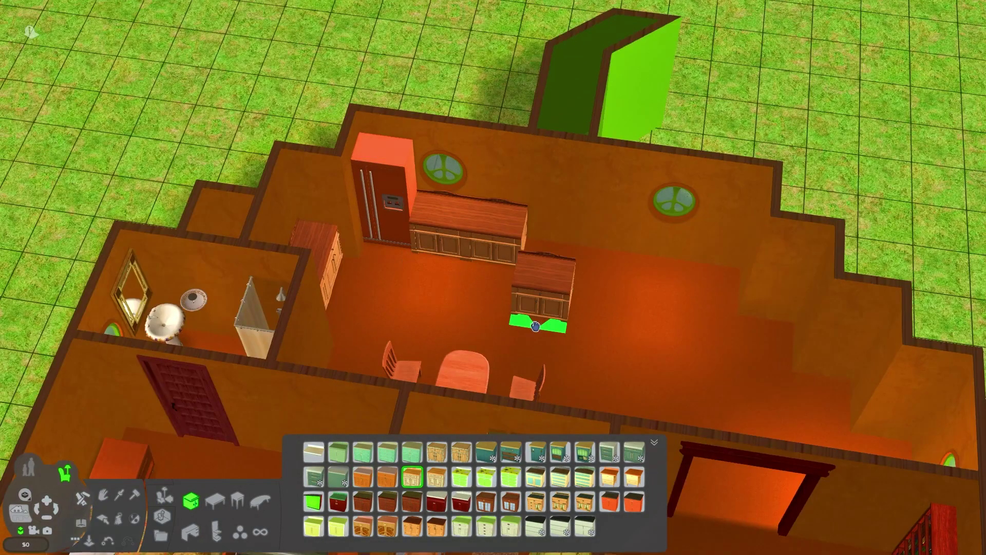
key(Escape)
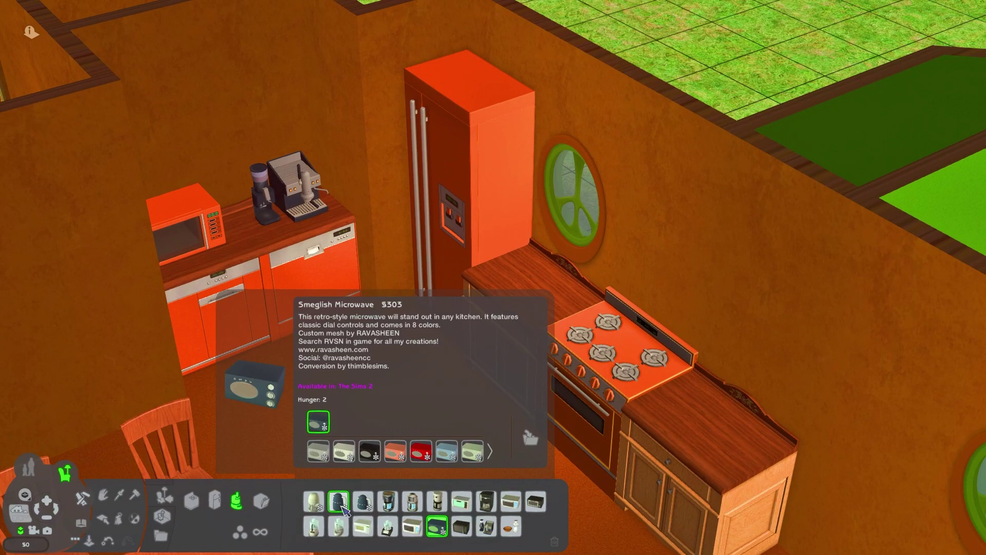
click(341, 505)
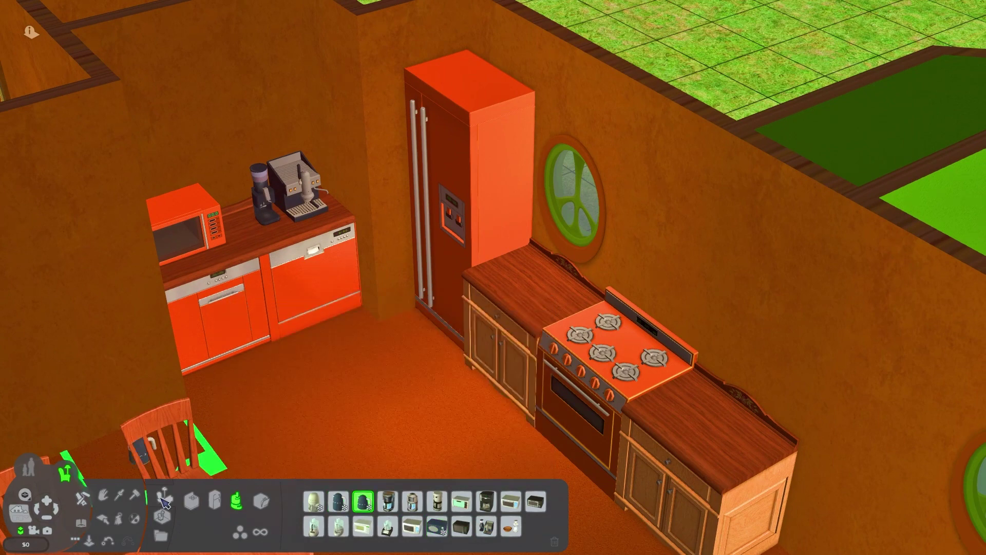
scroll(506, 419, down, 3)
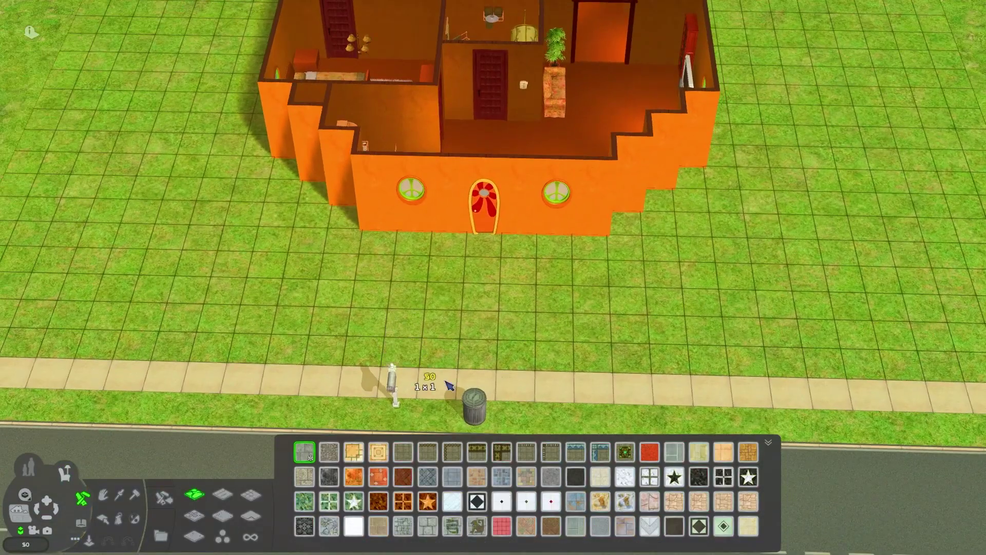
- Pick a front-yard paving tile and terrain paint, then choose a hedge bush
click(502, 477)
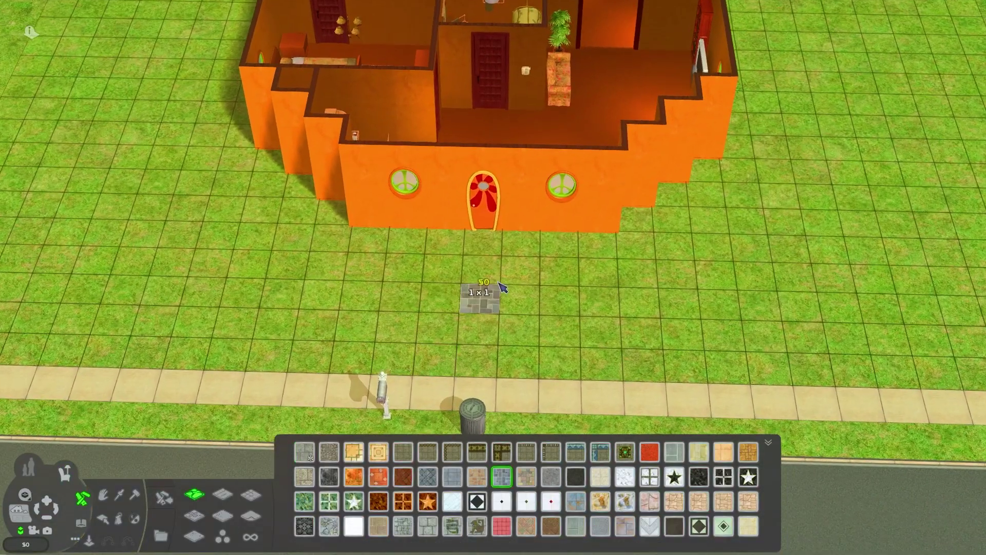
click(122, 537)
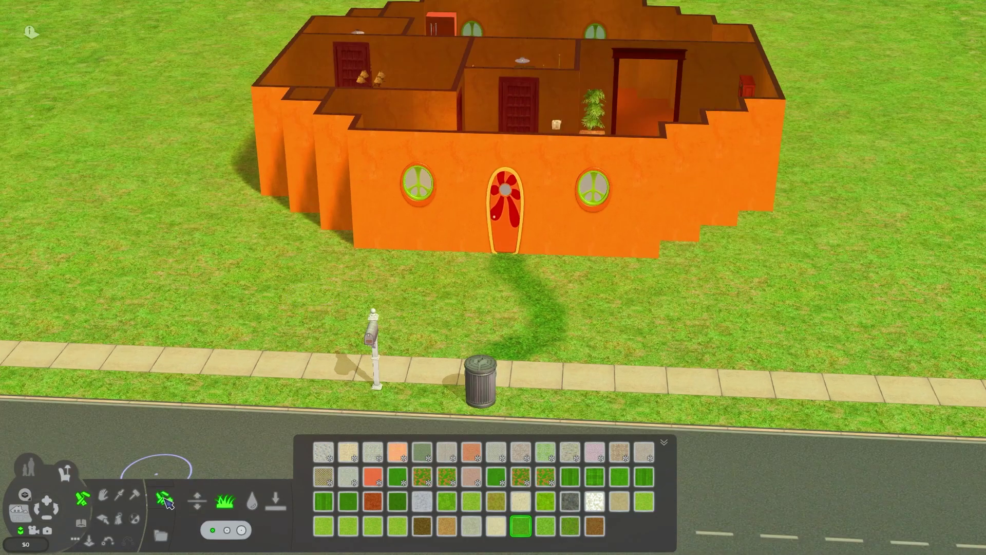
click(163, 499)
click(420, 526)
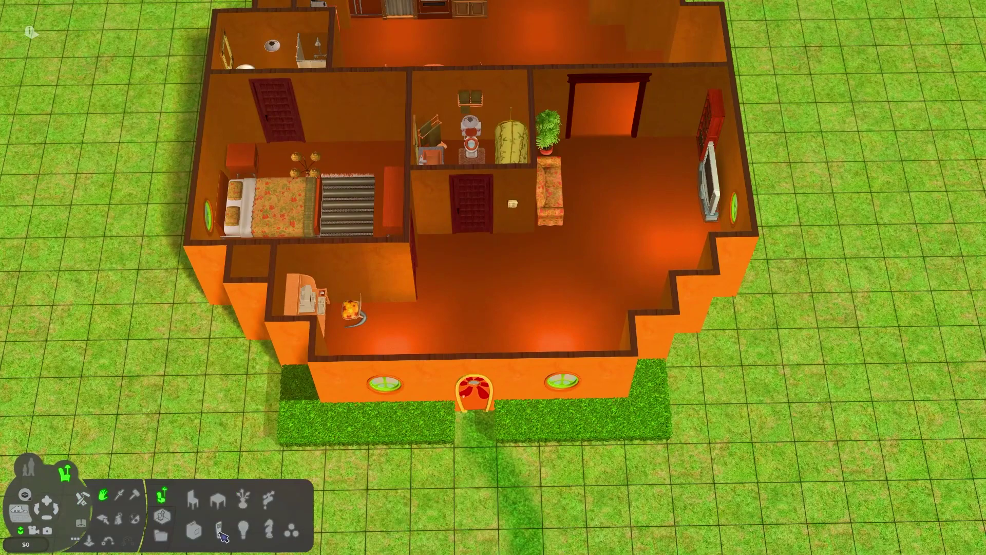
- Hang a ceiling light in the living room and choose a second ceiling lamp
click(260, 512)
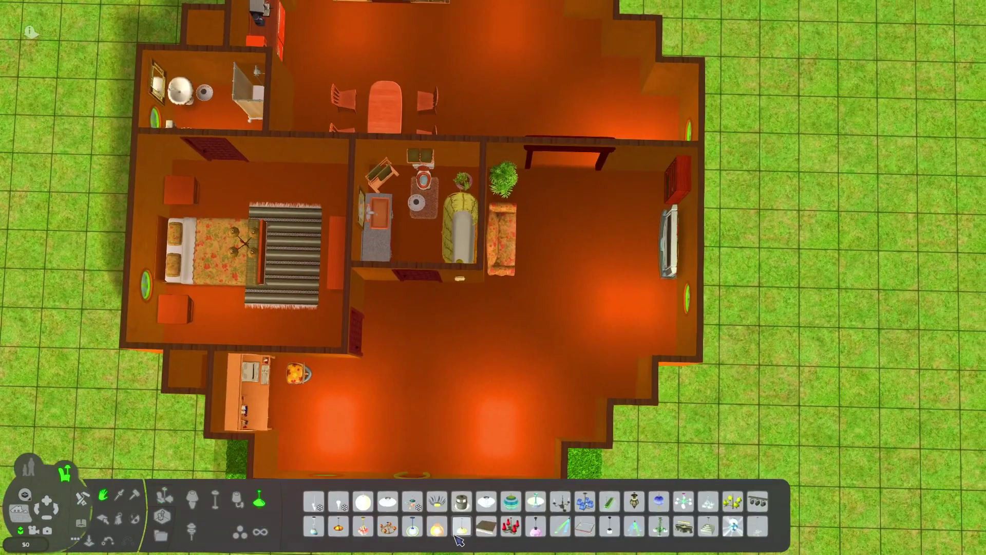
click(388, 526)
shift+click(584, 226)
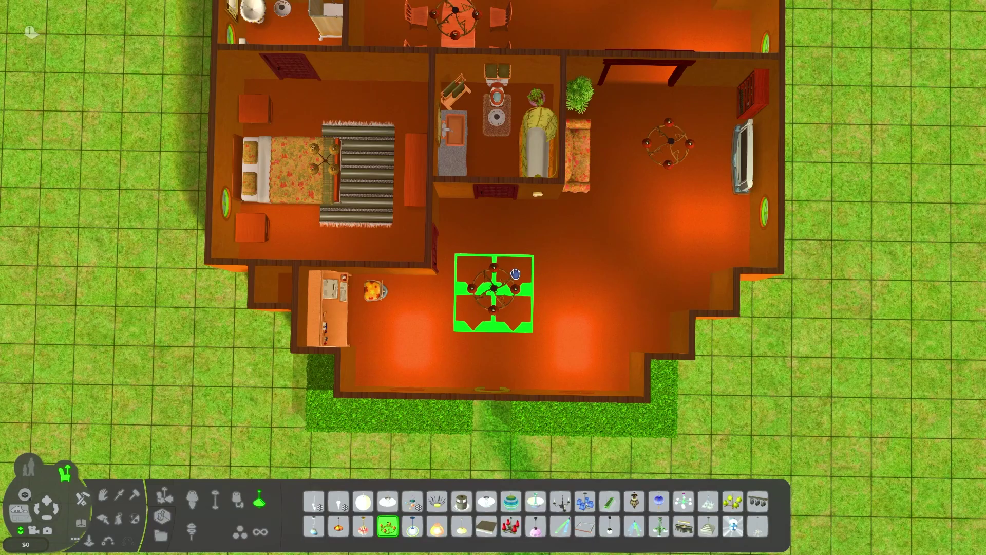
click(388, 502)
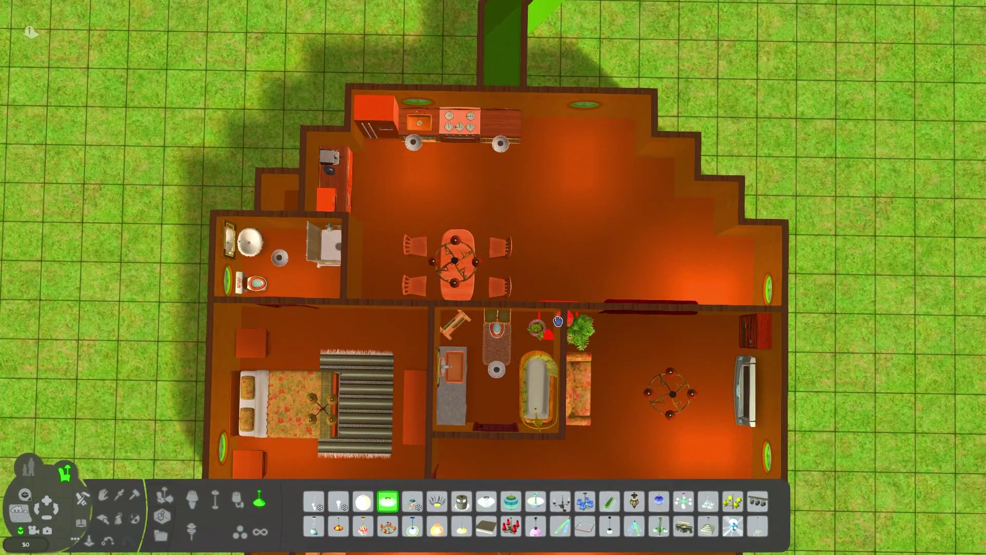